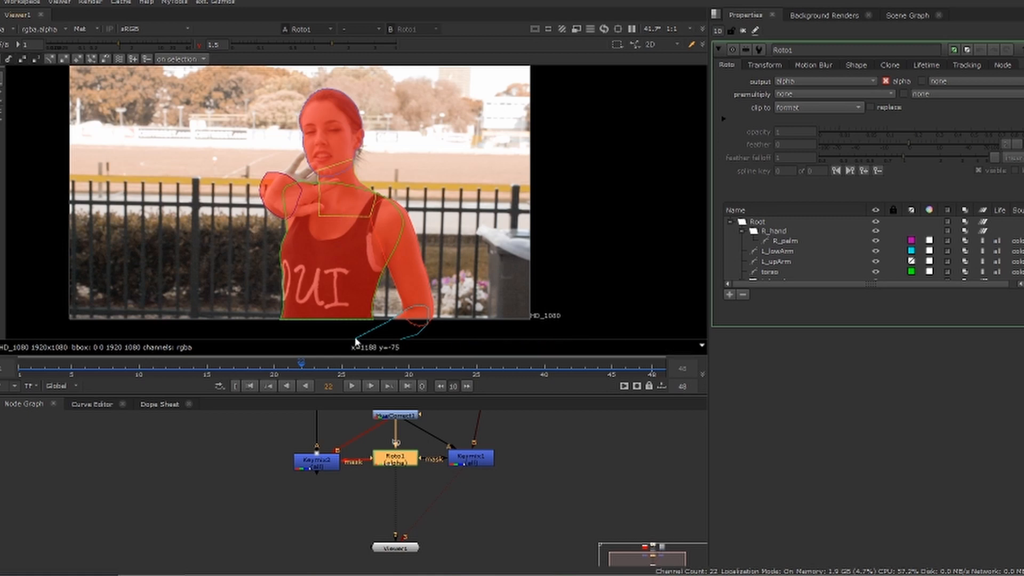
Insert a Grade node below the Read node, set its gain to 0, and display RGB without the matte overlay
{"action": "middle_click_drag", "start_coordinate": [320, 507], "coordinate": [299, 575]}
{"action": "left_click", "coordinate": [376, 433]}
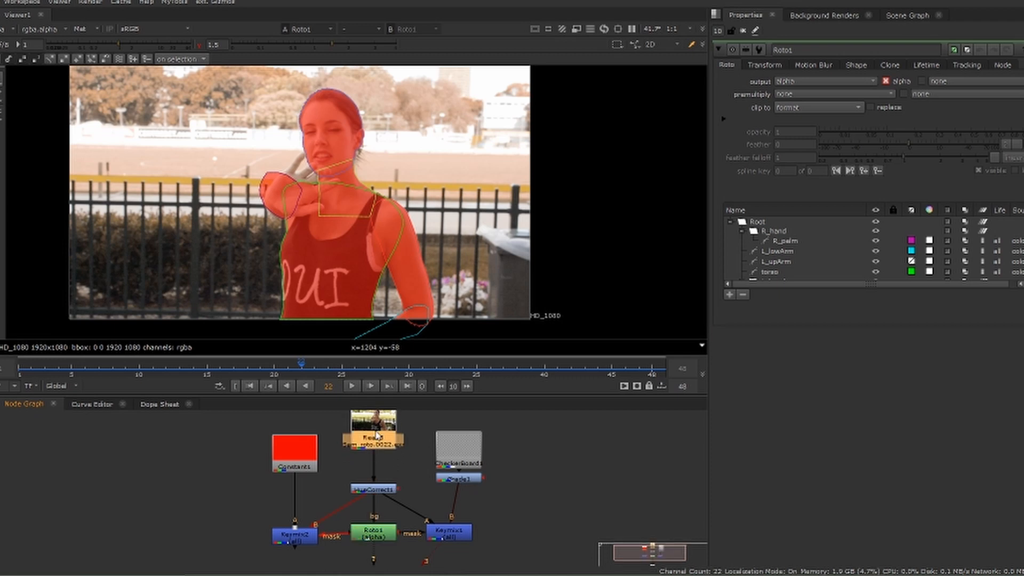
{"action": "key", "text": "g"}
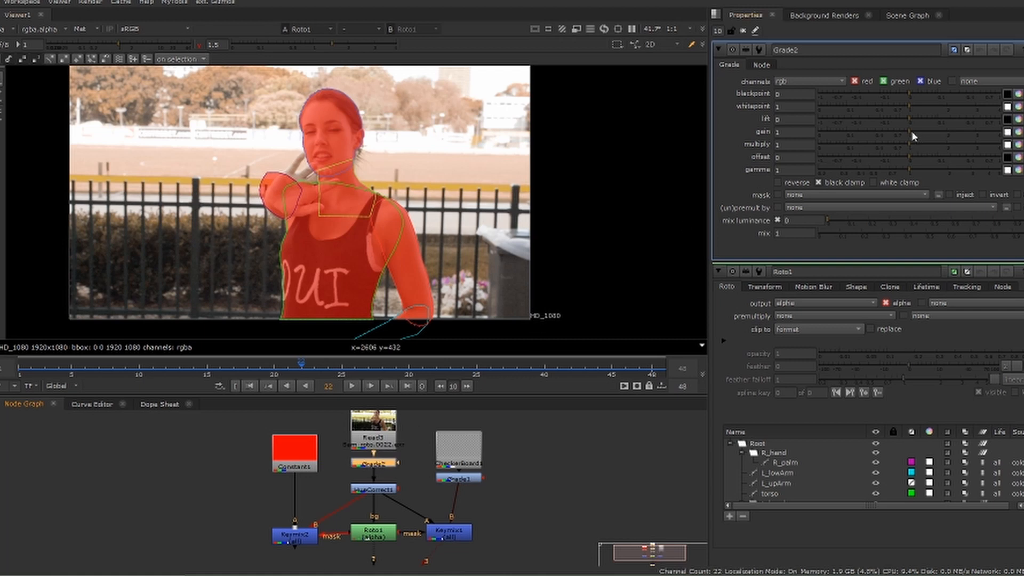
{"action": "left_click_drag", "start_coordinate": [911, 132], "coordinate": [779, 135]}
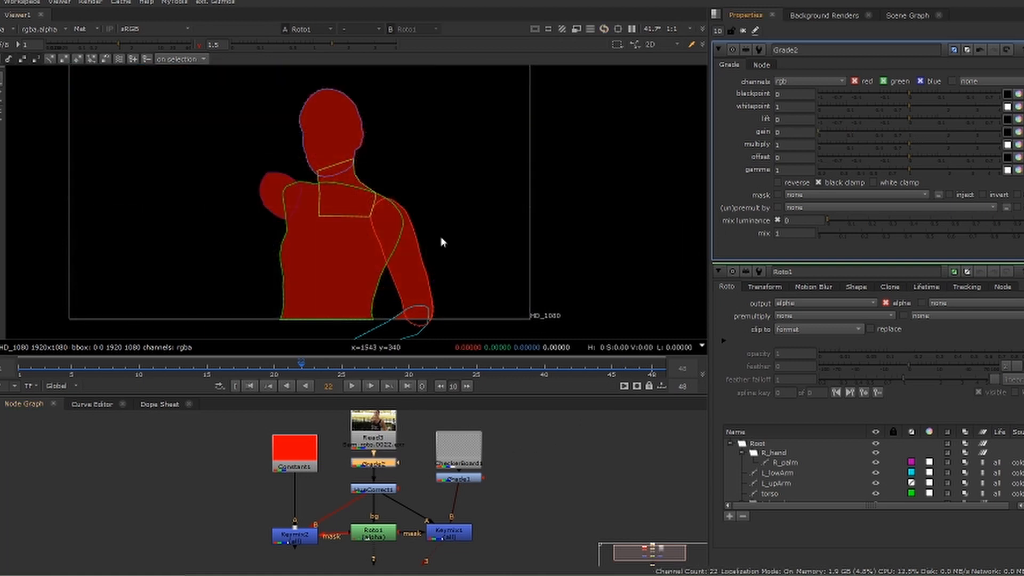
{"action": "key", "text": "m"}
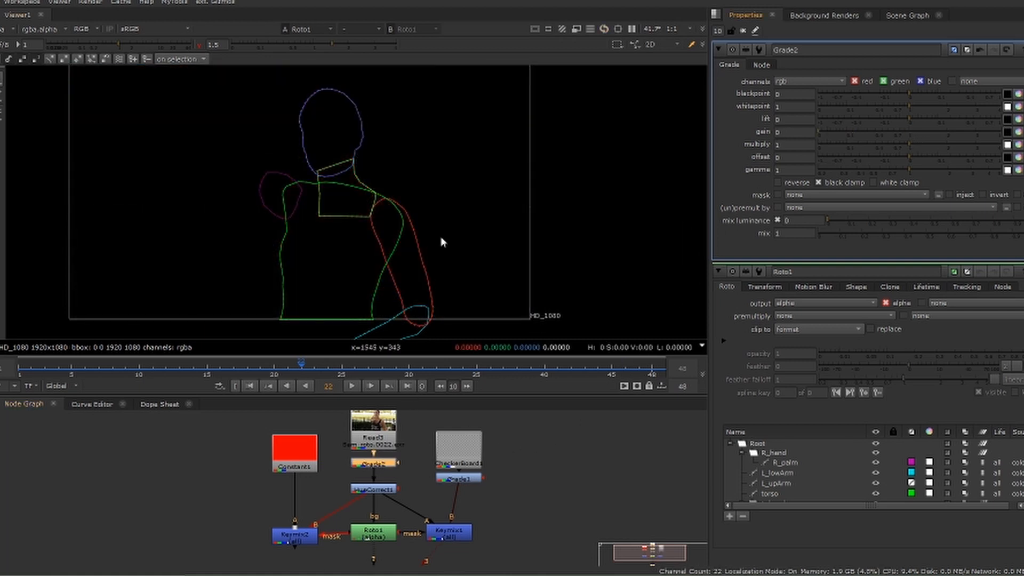
Play back the animated roto splines over black and delete the temporary Grade node under the Read node
{"action": "left_click", "coordinate": [350, 386]}
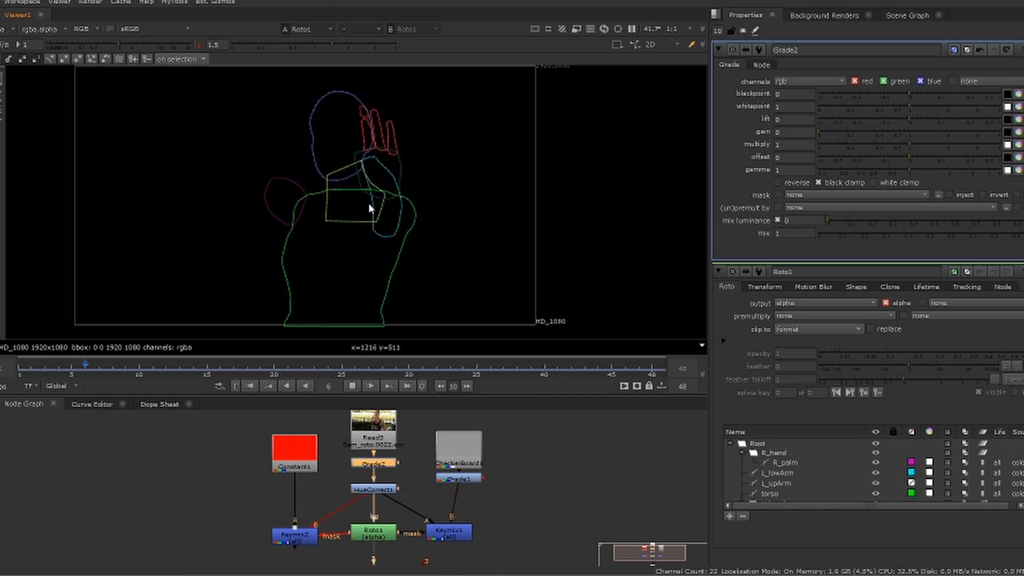
{"action": "middle_click_drag", "start_coordinate": [369, 204], "coordinate": [377, 208]}
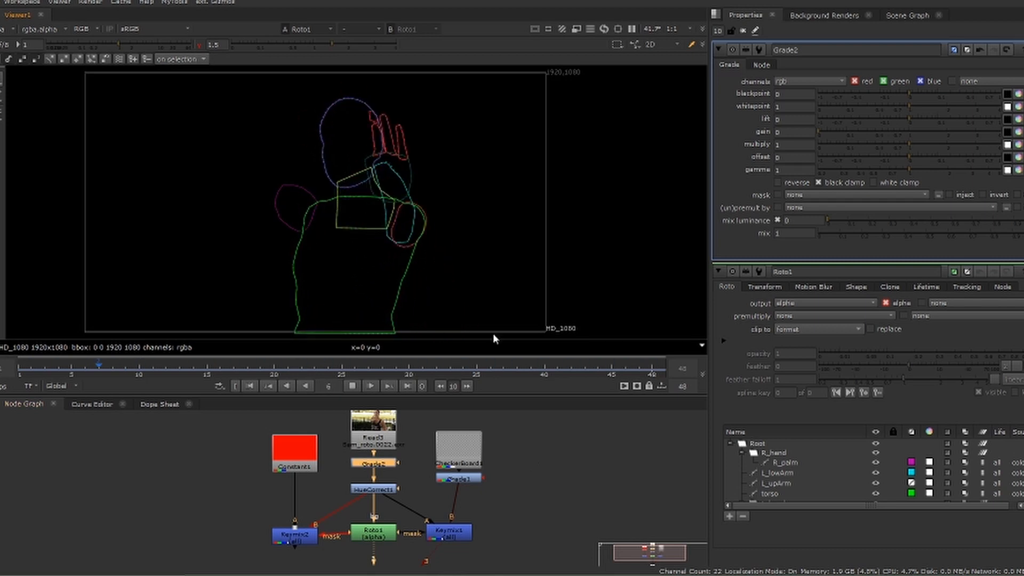
{"action": "left_click", "coordinate": [352, 386]}
{"action": "key", "text": "Delete"}
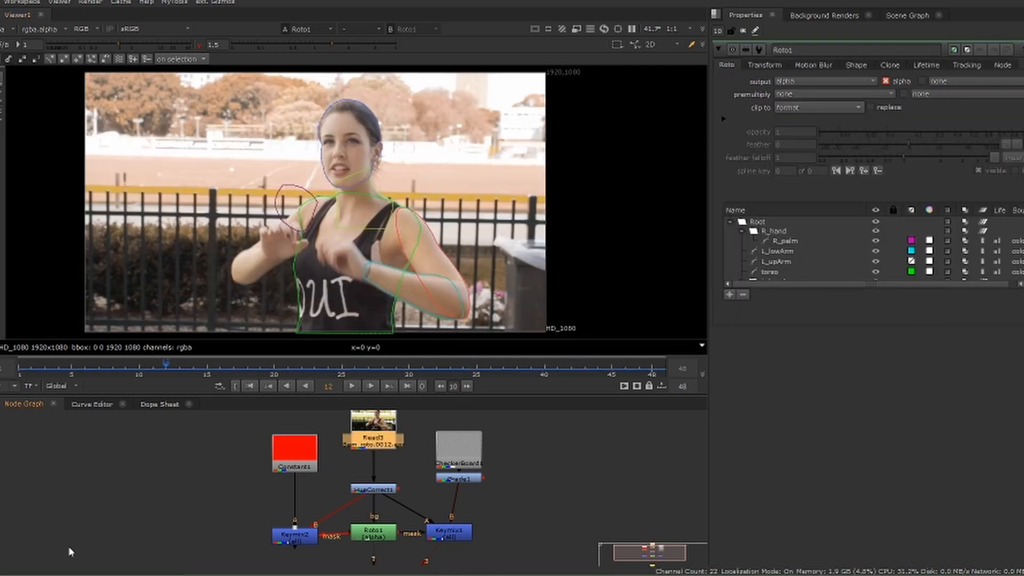
Display the alpha channel of Roto1 in the viewer and close all open node properties
{"action": "middle_click_drag", "start_coordinate": [108, 526], "coordinate": [106, 469]}
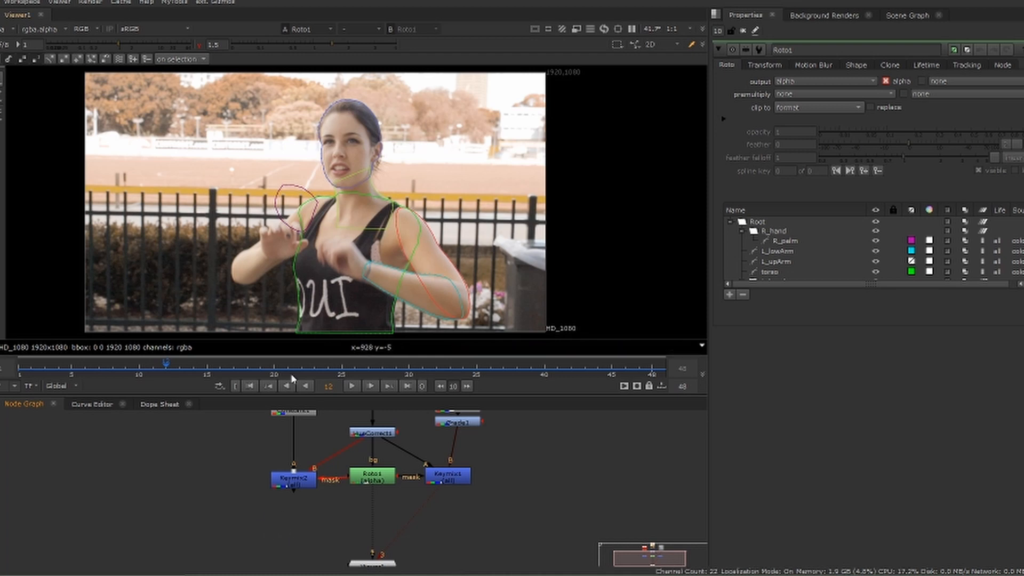
{"action": "left_click", "coordinate": [364, 486]}
{"action": "left_click", "coordinate": [372, 563]}
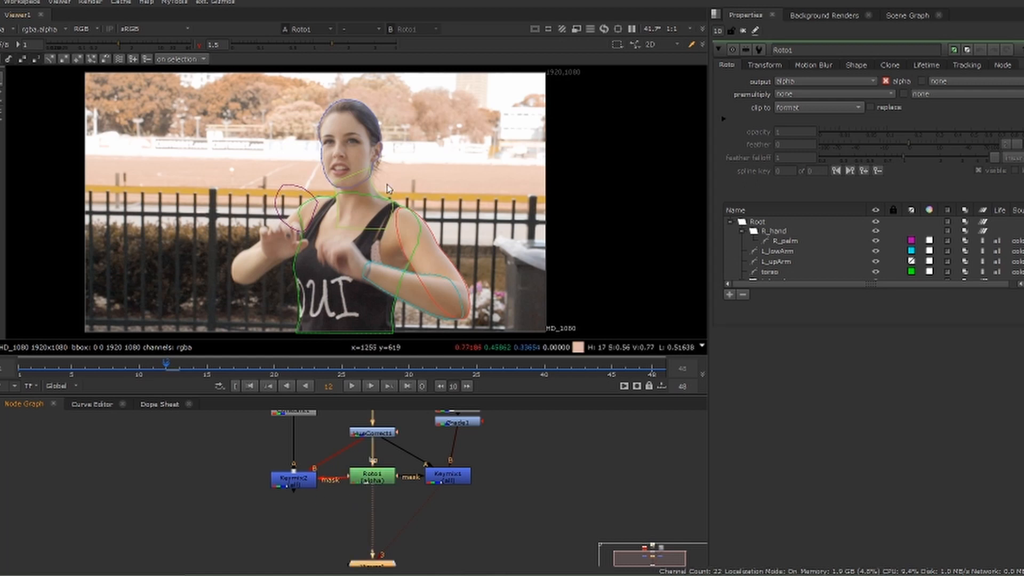
{"action": "key", "text": "a"}
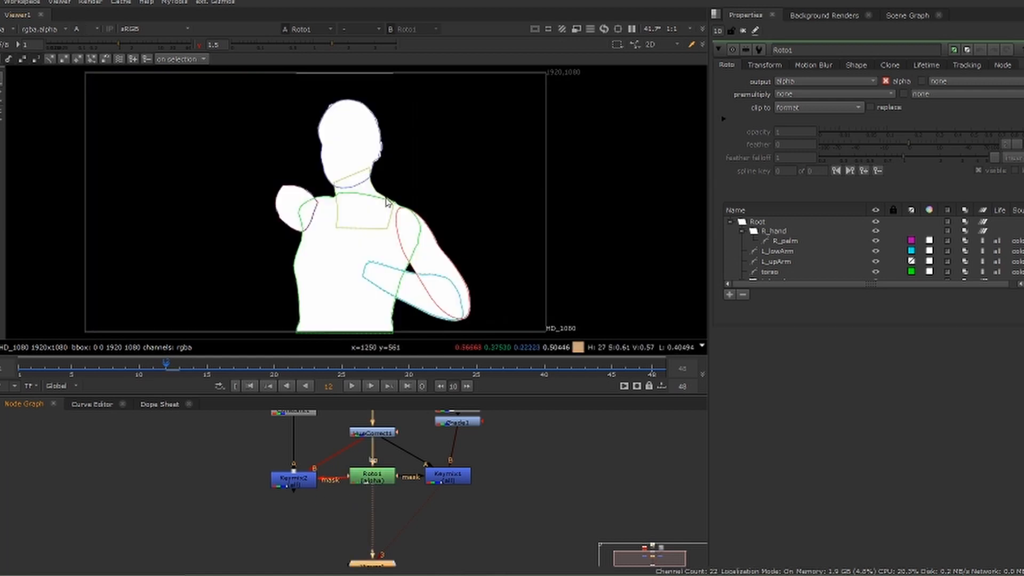
{"action": "left_click", "coordinate": [743, 31]}
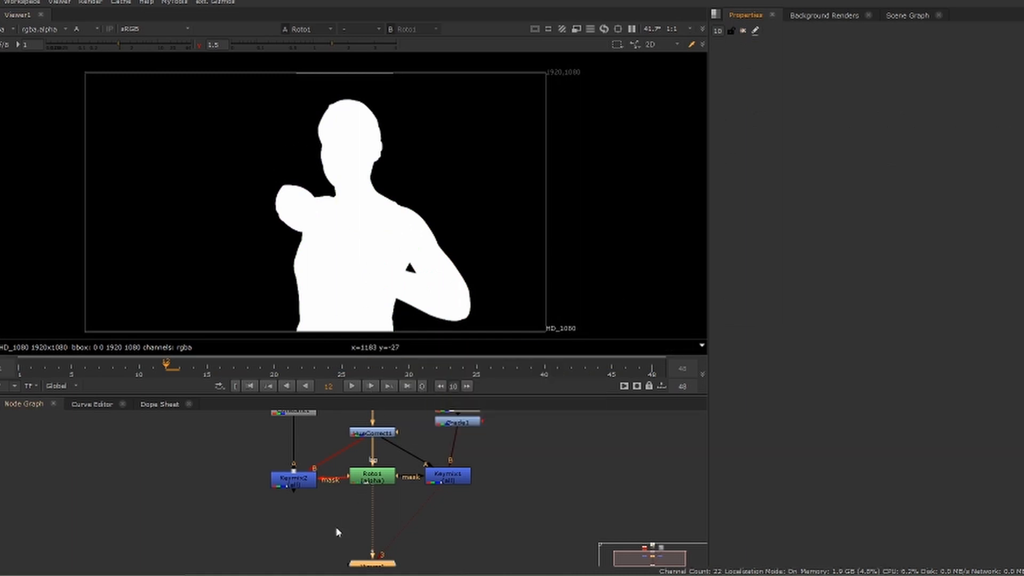
Add an EdgeDetect node fed by Roto1, view it, and set its channels to alpha
{"action": "left_click", "coordinate": [337, 532]}
{"action": "key", "text": "Tab"}
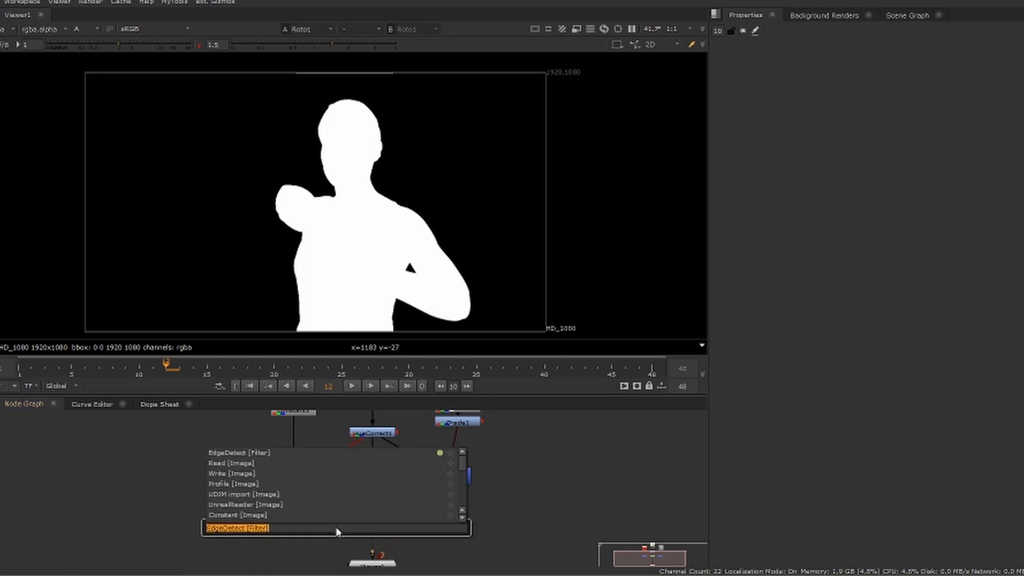
{"action": "type", "text": "edge"}
{"action": "key", "text": "Return"}
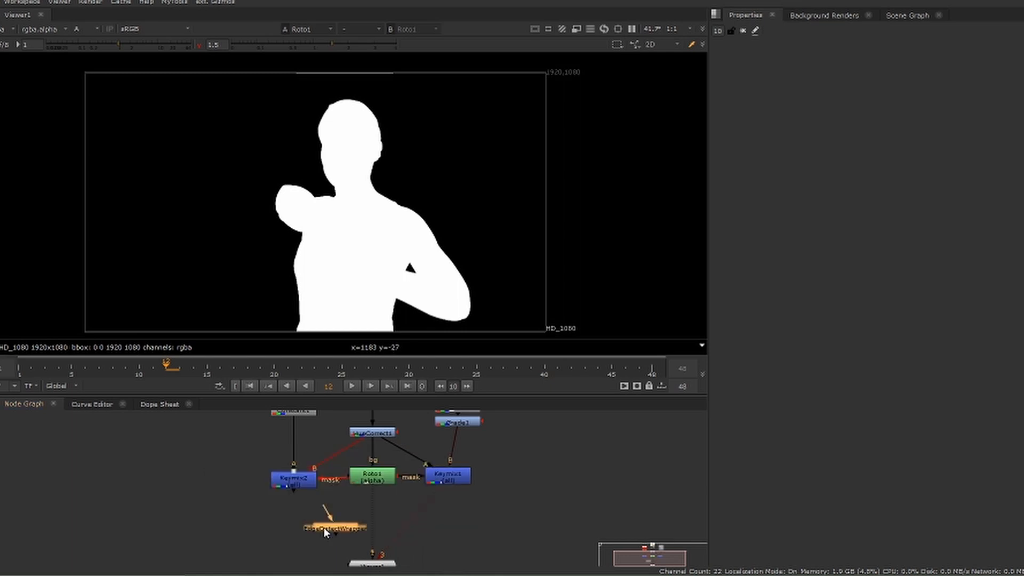
{"action": "left_click_drag", "start_coordinate": [368, 480], "coordinate": [369, 478]}
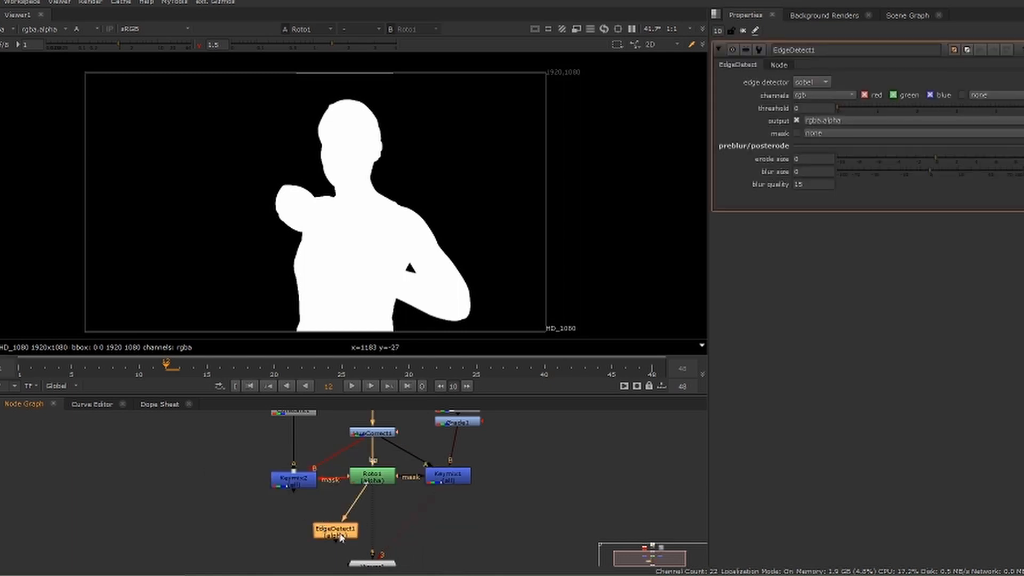
{"action": "key", "text": "1"}
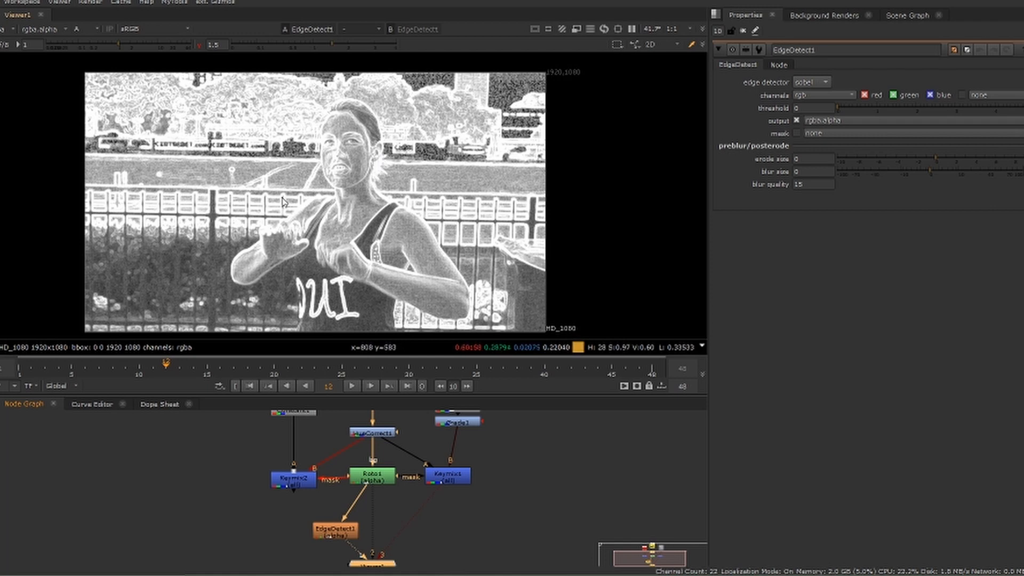
{"action": "left_click", "coordinate": [812, 94]}
{"action": "left_click", "coordinate": [818, 141]}
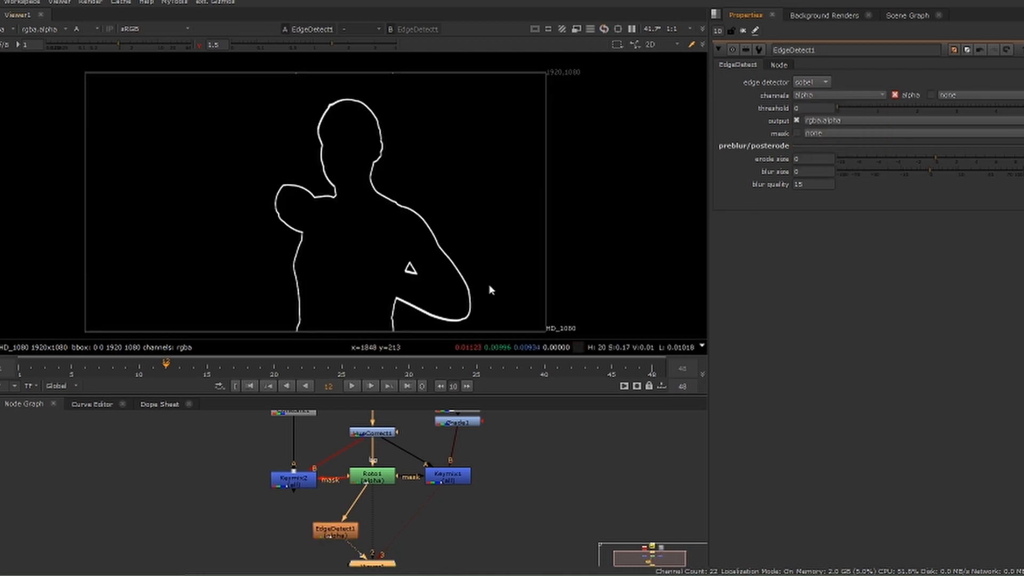
Play back the detected edge outline and compare it with the Roto1 alpha in the viewer
{"action": "left_click", "coordinate": [351, 386]}
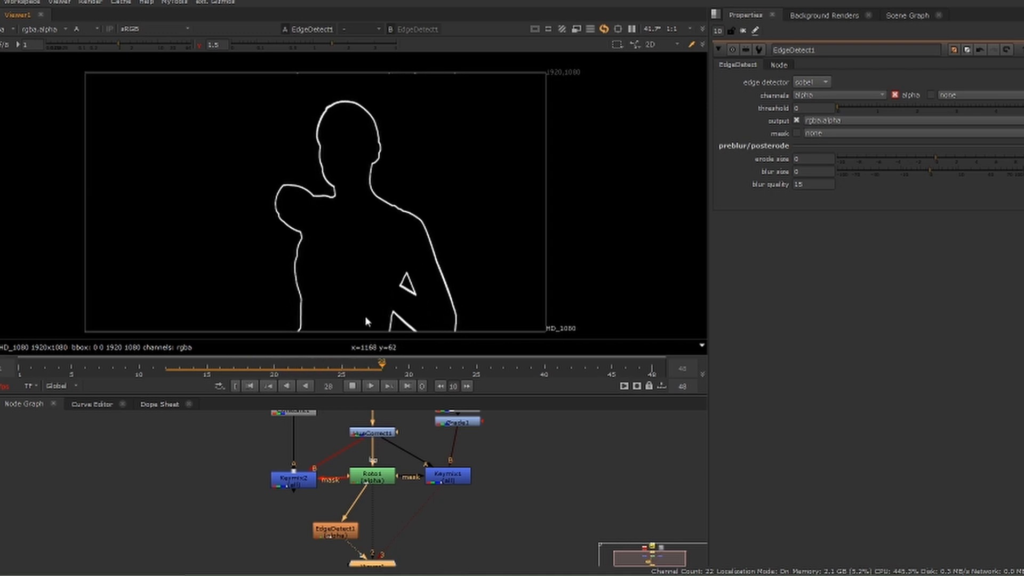
{"action": "left_click", "coordinate": [352, 386]}
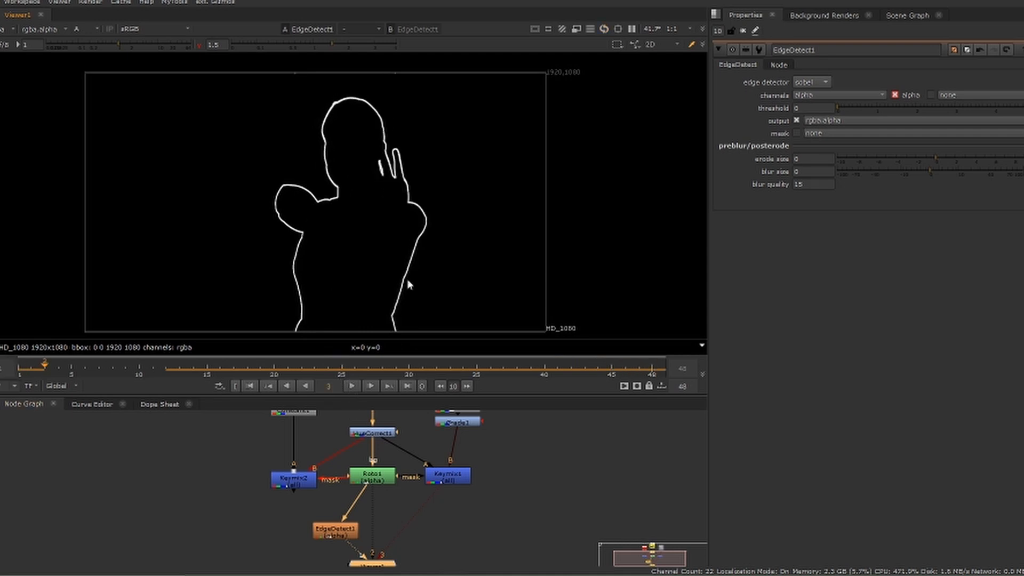
{"action": "left_click", "coordinate": [391, 477]}
{"action": "key", "text": "1"}
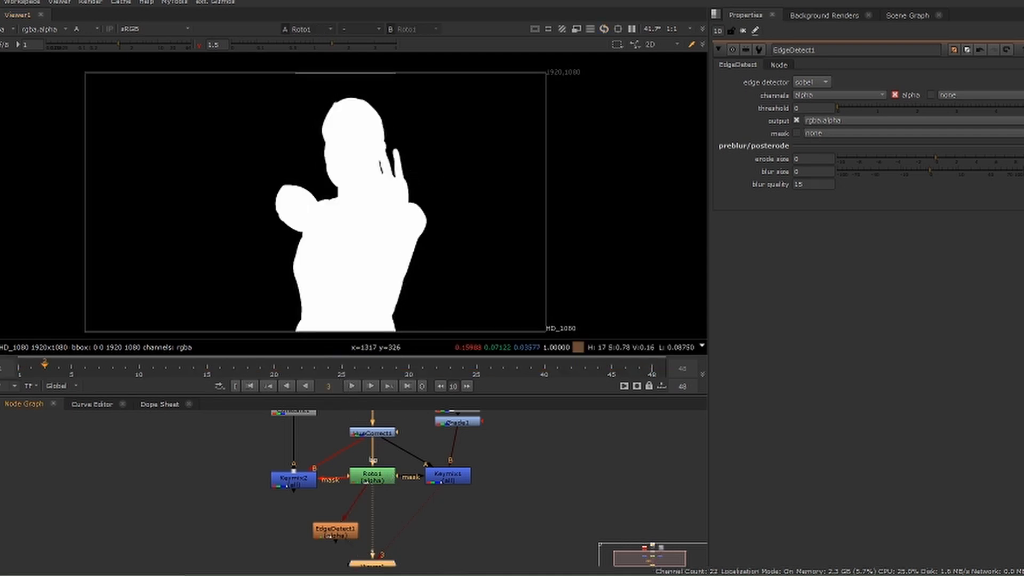
{"action": "key", "text": "2"}
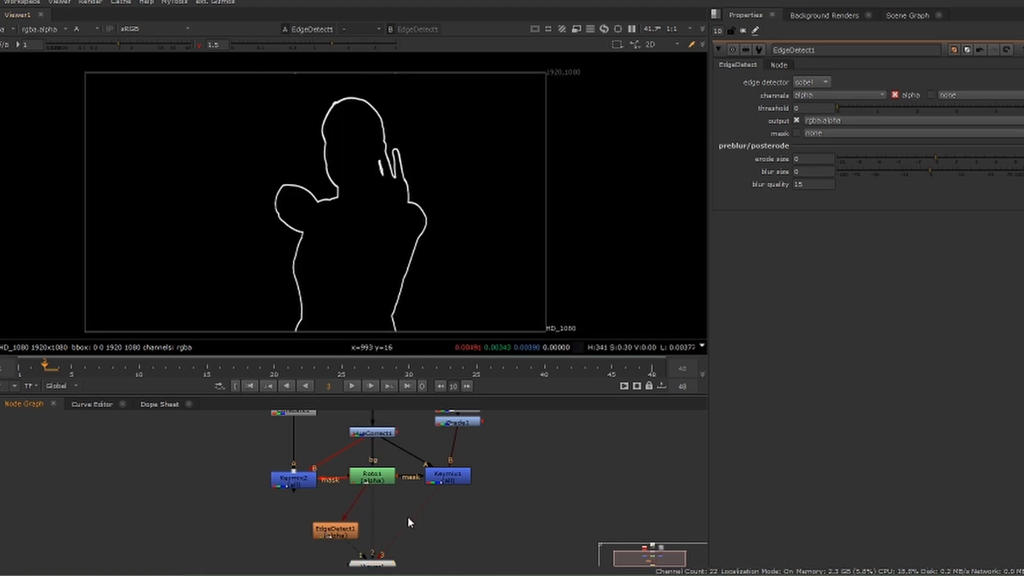
Add a Shuffle node, connect its input to EdgeDetect1, align it underneath, and view its output
{"action": "key", "text": "Tab"}
{"action": "type", "text": "shuf"}
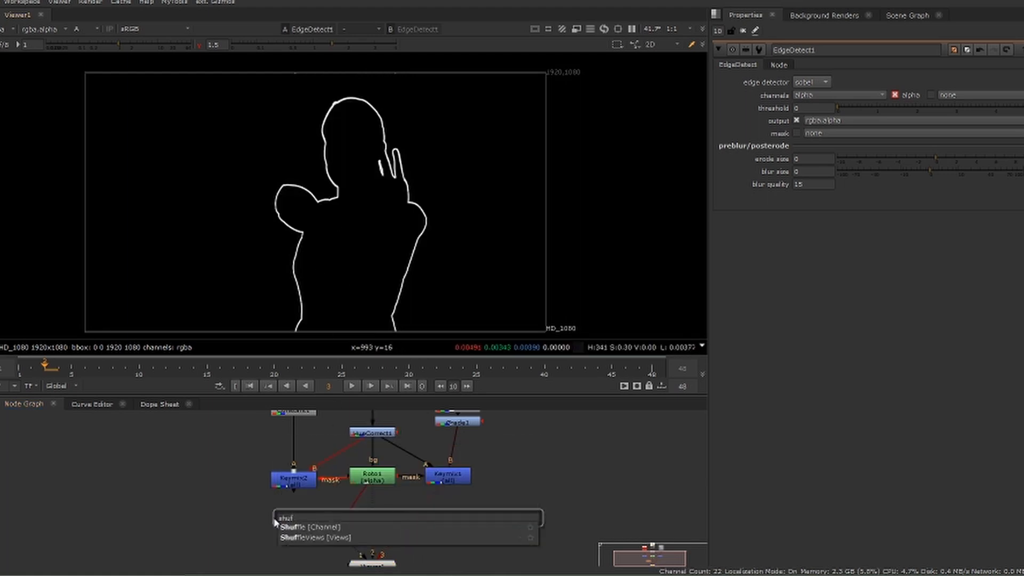
{"action": "left_click", "coordinate": [300, 527]}
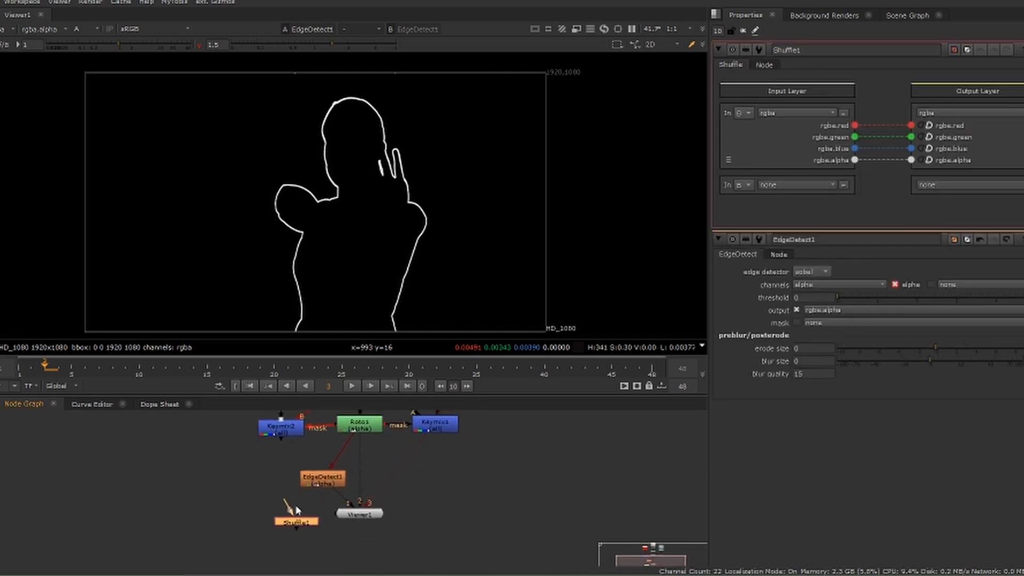
{"action": "left_click_drag", "start_coordinate": [344, 514], "coordinate": [368, 553]}
{"action": "left_click_drag", "start_coordinate": [289, 507], "coordinate": [328, 480]}
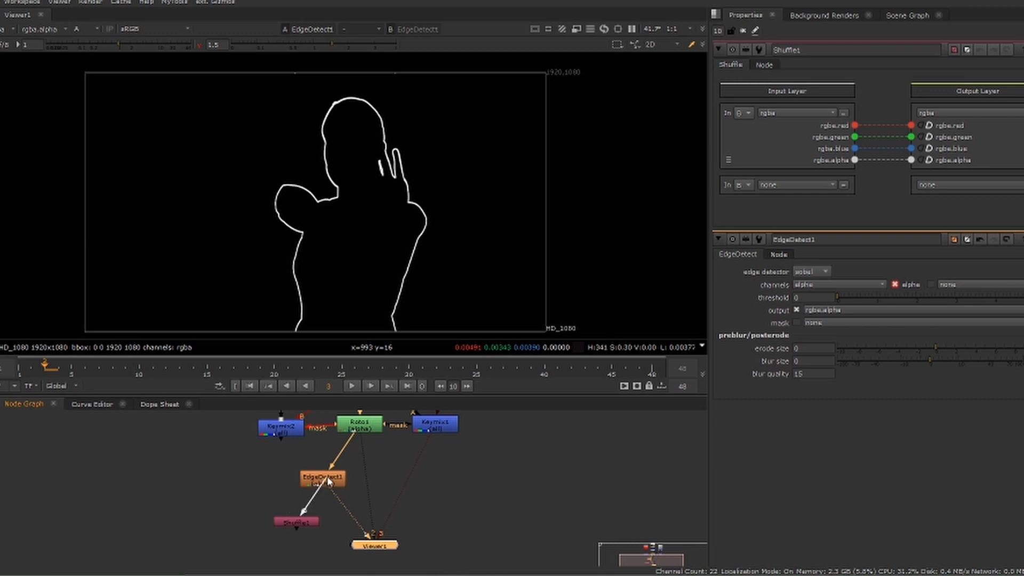
{"action": "left_click_drag", "start_coordinate": [303, 527], "coordinate": [332, 528]}
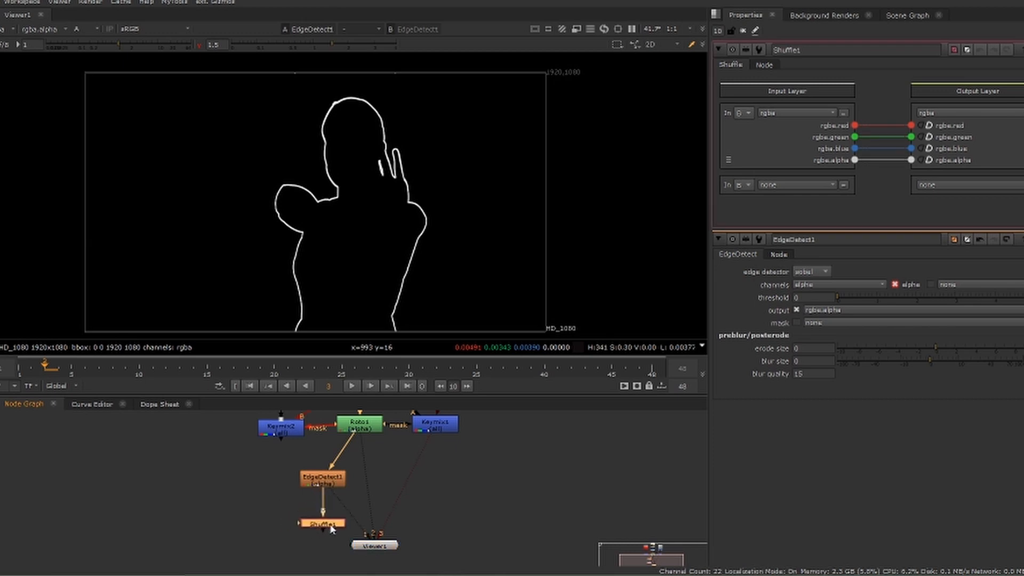
{"action": "key", "text": "1"}
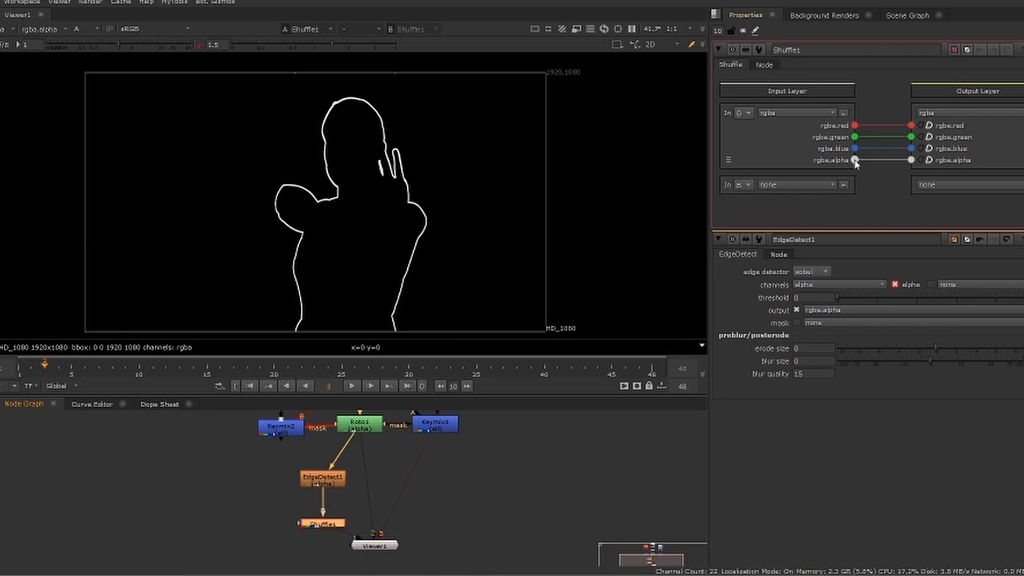
Route the Shuffle's input alpha to the red, green and blue outputs and display the RGB channels
{"action": "left_click_drag", "start_coordinate": [855, 161], "coordinate": [911, 126]}
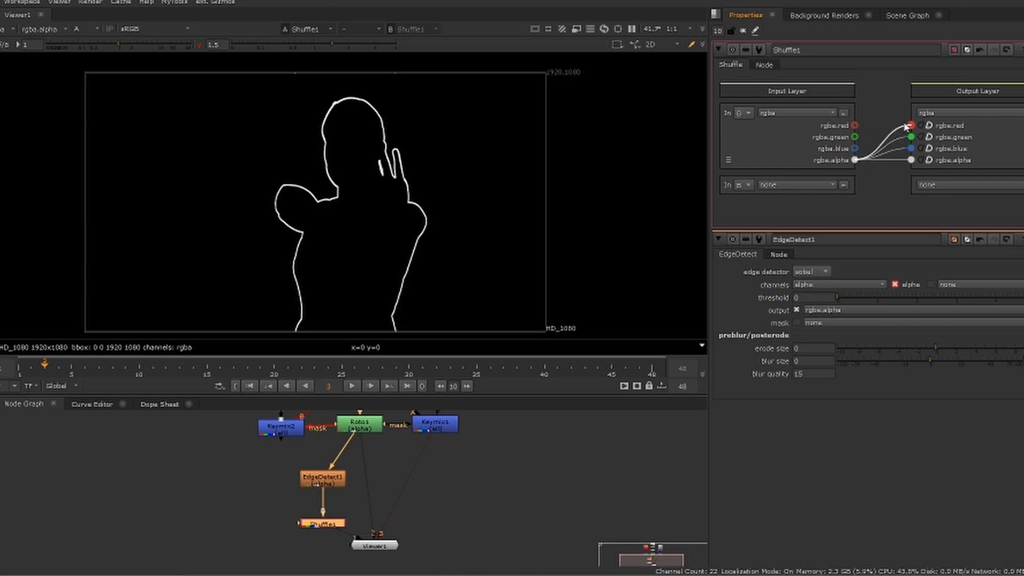
{"action": "left_click", "coordinate": [82, 31]}
{"action": "left_click", "coordinate": [94, 40]}
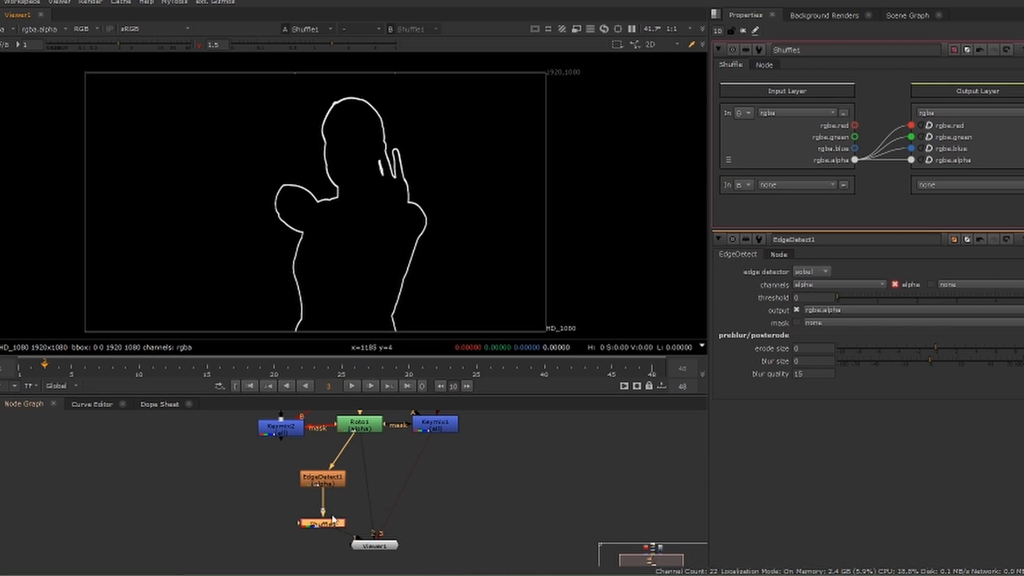
Move the EdgeDetect and Shuffle nodes together away from the viewer node, to below Keymix2
{"action": "left_click_drag", "start_coordinate": [275, 463], "coordinate": [372, 548]}
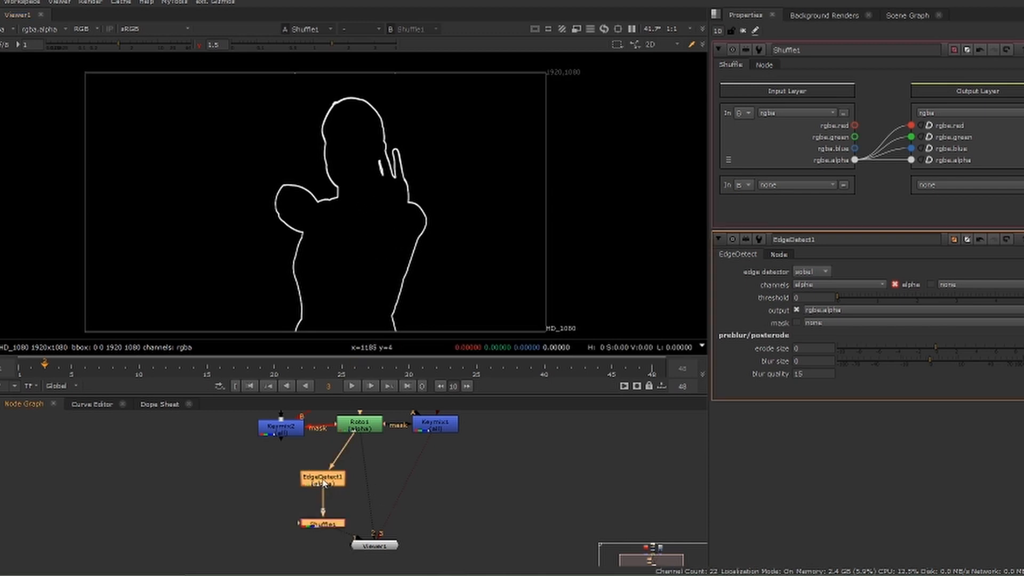
{"action": "left_click_drag", "start_coordinate": [323, 479], "coordinate": [286, 474]}
{"action": "left_click", "coordinate": [298, 527]}
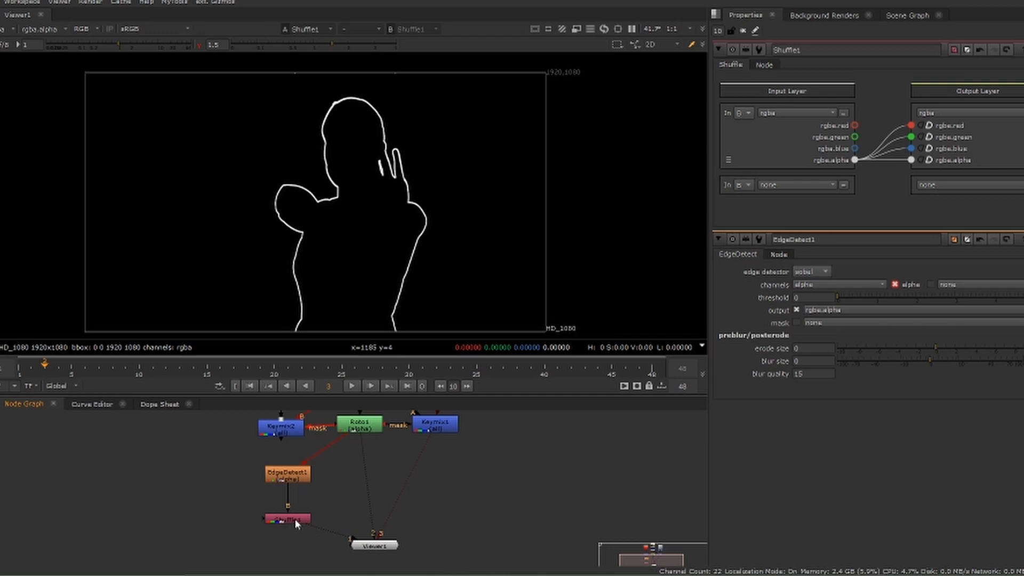
Add a Grade node after Shuffle1 and tint the outline orange with gain red 1.28, green 0.045, blue 0
{"action": "left_click", "coordinate": [296, 519]}
{"action": "key", "text": "g"}
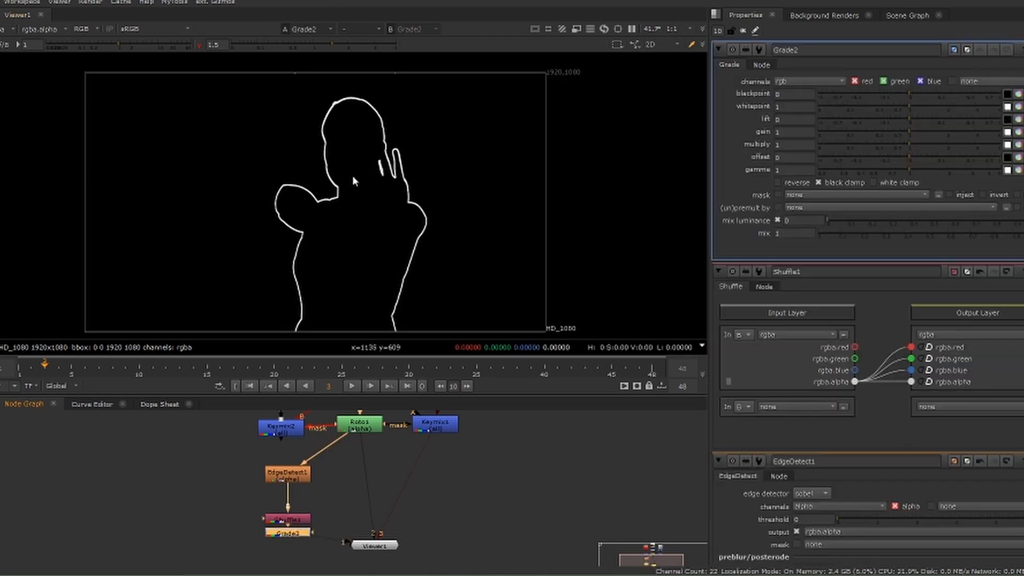
{"action": "left_click", "coordinate": [1018, 132]}
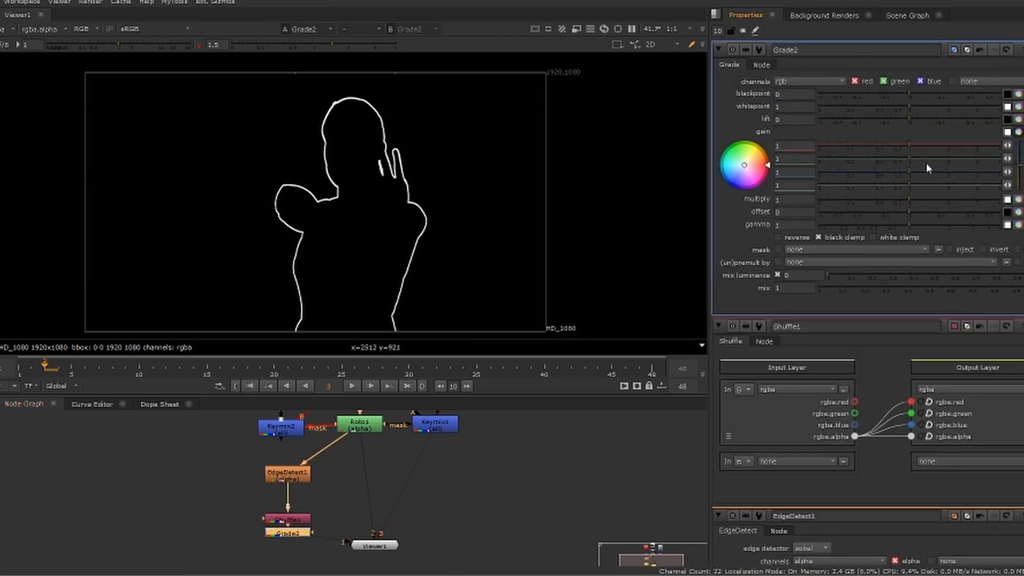
{"action": "left_click_drag", "start_coordinate": [910, 161], "coordinate": [821, 173]}
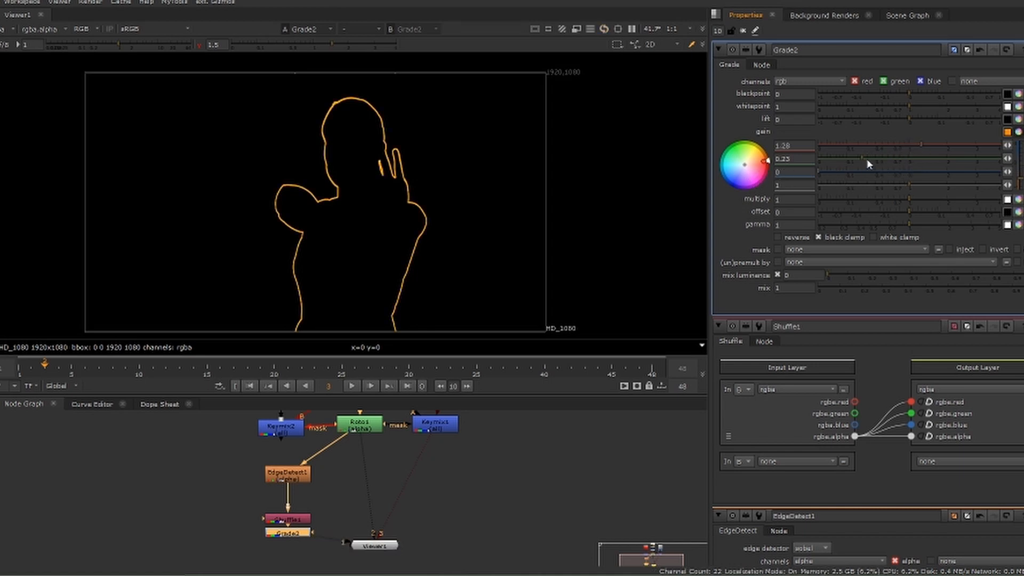
{"action": "left_click_drag", "start_coordinate": [910, 159], "coordinate": [835, 158]}
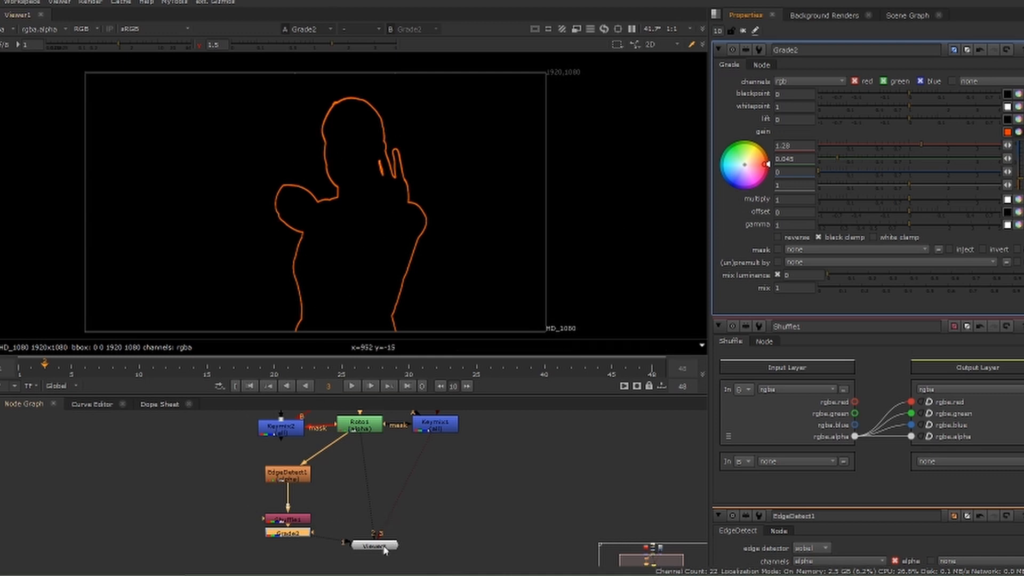
Duplicate the Roto1 node into an empty area of the node graph and connect EdgeDetect1 to the copy
{"action": "left_click", "coordinate": [371, 430]}
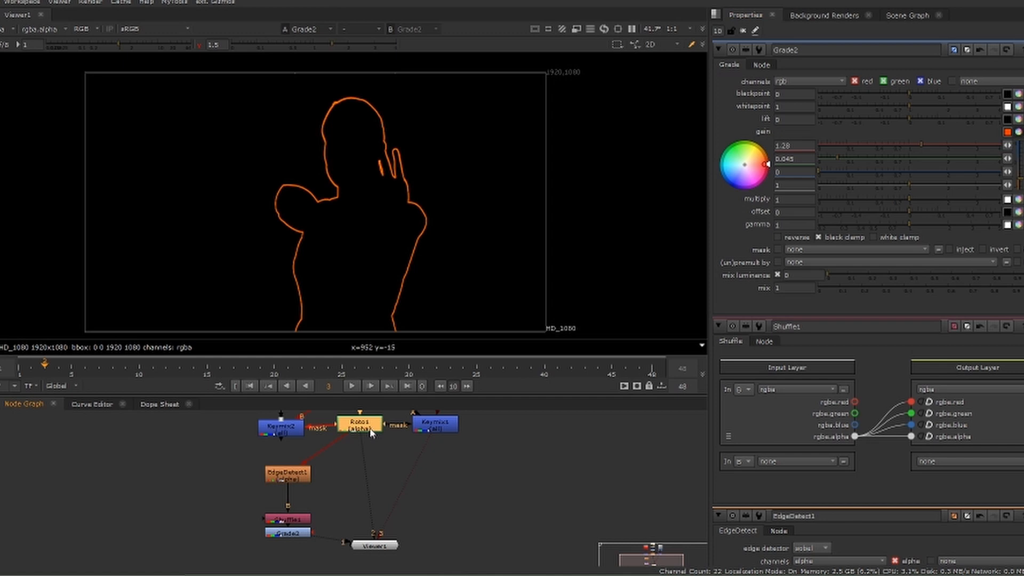
{"action": "middle_click_drag", "start_coordinate": [394, 459], "coordinate": [444, 495]}
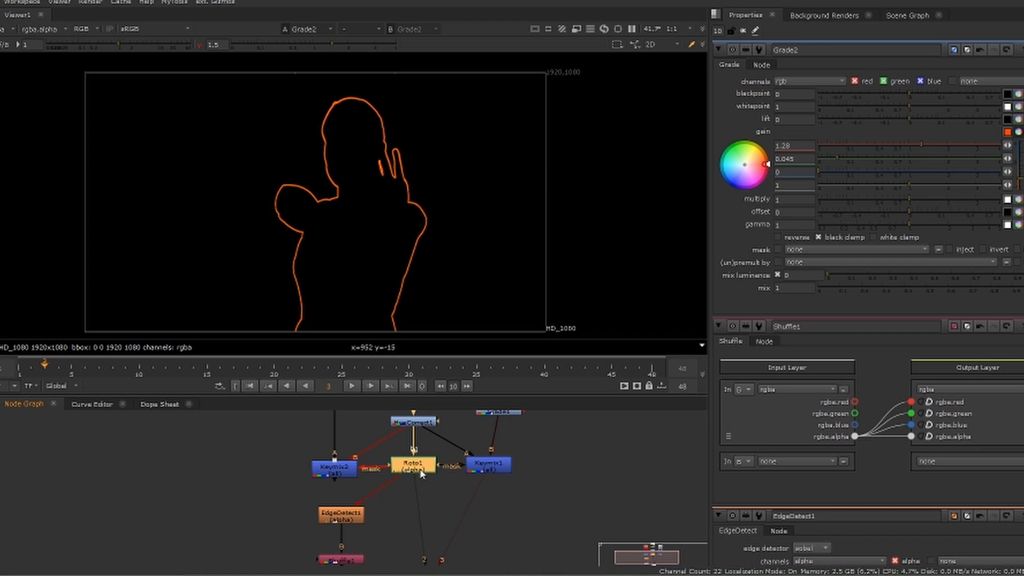
{"action": "left_click", "coordinate": [218, 465]}
{"action": "key", "text": "o"}
{"action": "left_click_drag", "start_coordinate": [390, 482], "coordinate": [219, 473]}
{"action": "middle_click_drag", "start_coordinate": [228, 545], "coordinate": [248, 497]}
Stack EdgeDetect1, Shuffle1 and Grade2 in a column under Roto2 and move the Viewer node closer to them
{"action": "left_click_drag", "start_coordinate": [384, 453], "coordinate": [316, 531]}
{"action": "key", "text": "l"}
{"action": "middle_click_drag", "start_coordinate": [303, 504], "coordinate": [408, 553]}
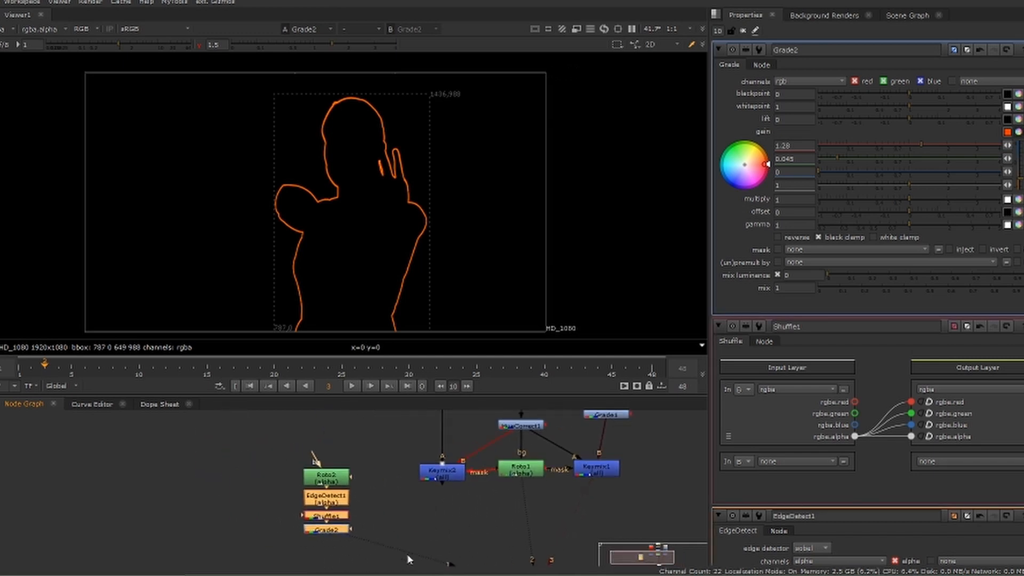
{"action": "middle_click_drag", "start_coordinate": [476, 520], "coordinate": [452, 490]}
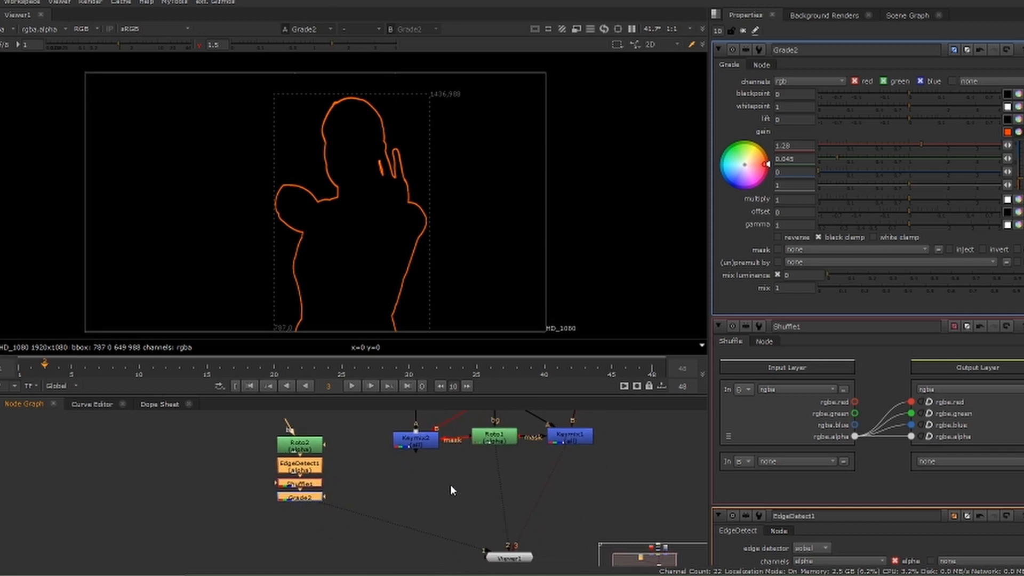
{"action": "left_click_drag", "start_coordinate": [514, 560], "coordinate": [360, 545]}
{"action": "middle_click_drag", "start_coordinate": [406, 459], "coordinate": [492, 494]}
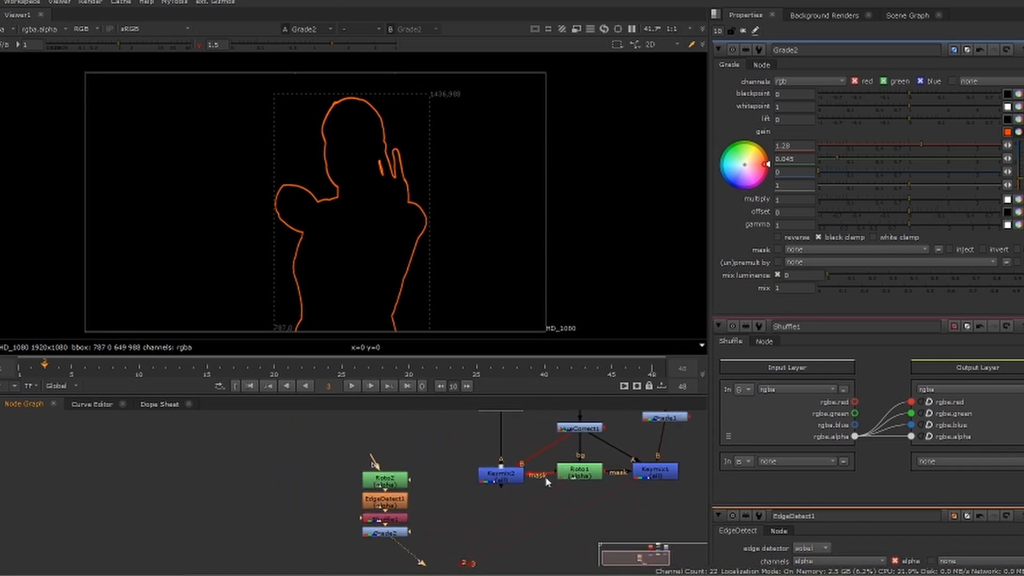
Open the Roto2 properties and limit the number of open property panels to 1
{"action": "left_click", "coordinate": [388, 485]}
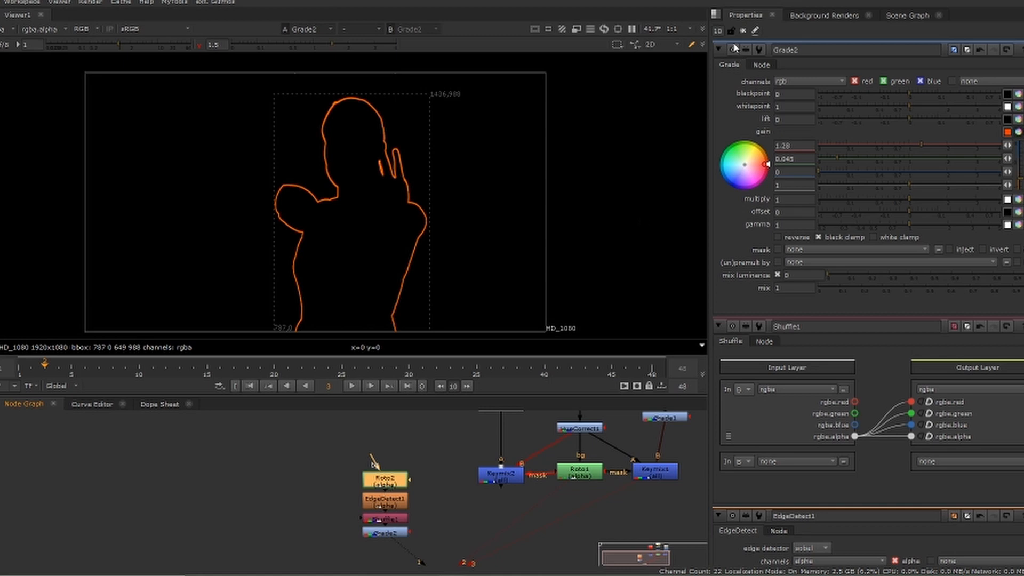
{"action": "left_click", "coordinate": [720, 32]}
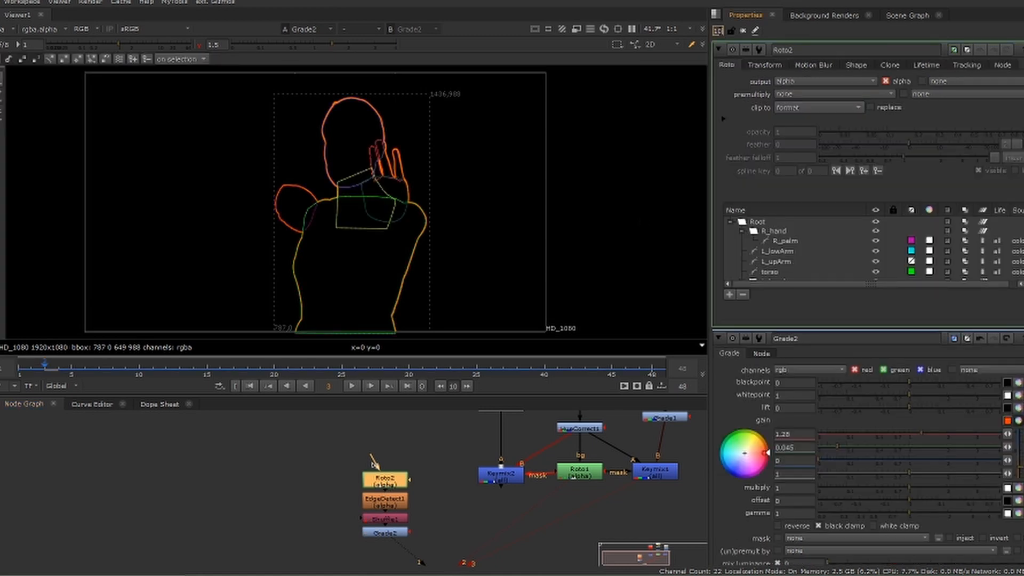
{"action": "key", "text": "Return"}
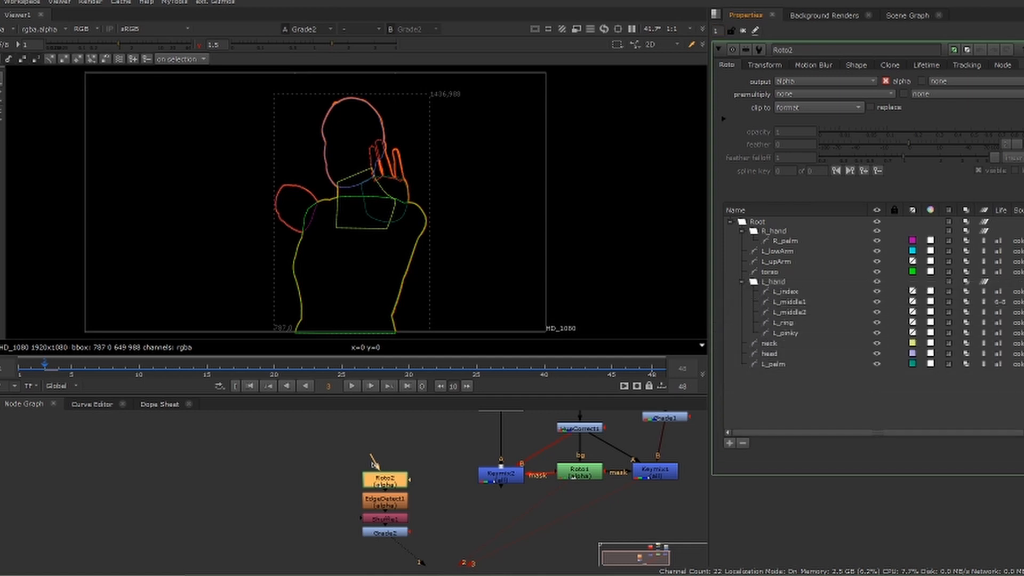
Select the Roto2 shapes from R_palm through head and hide their point labels and points in the viewer
{"action": "left_click", "coordinate": [775, 354]}
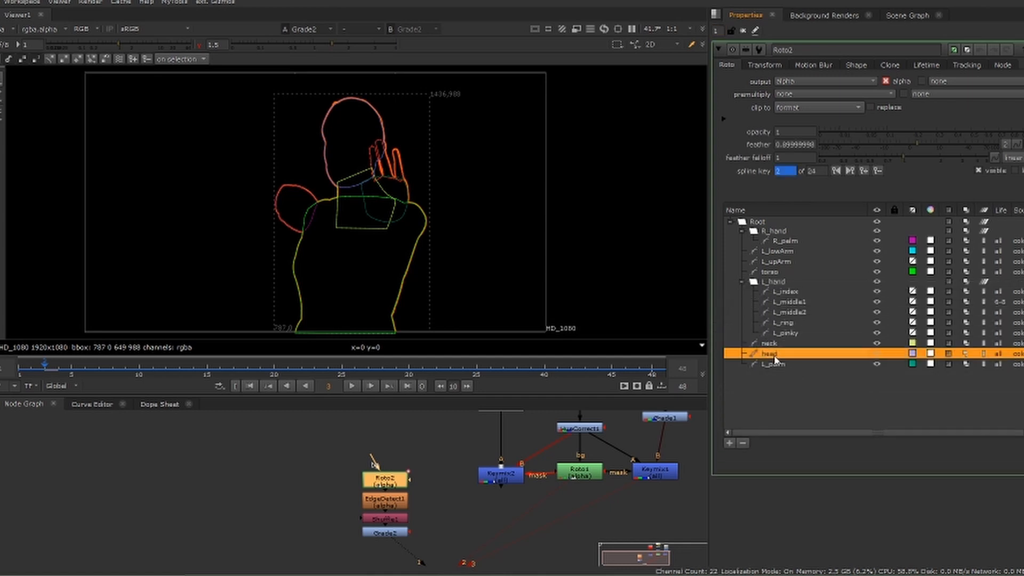
{"action": "left_click", "coordinate": [785, 242], "text": "shift"}
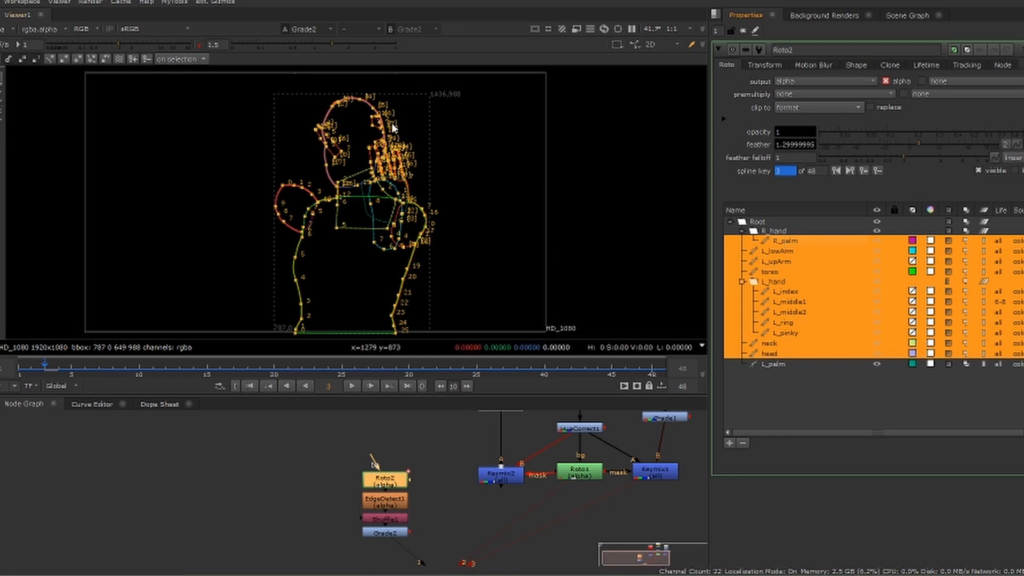
{"action": "left_click", "coordinate": [37, 59]}
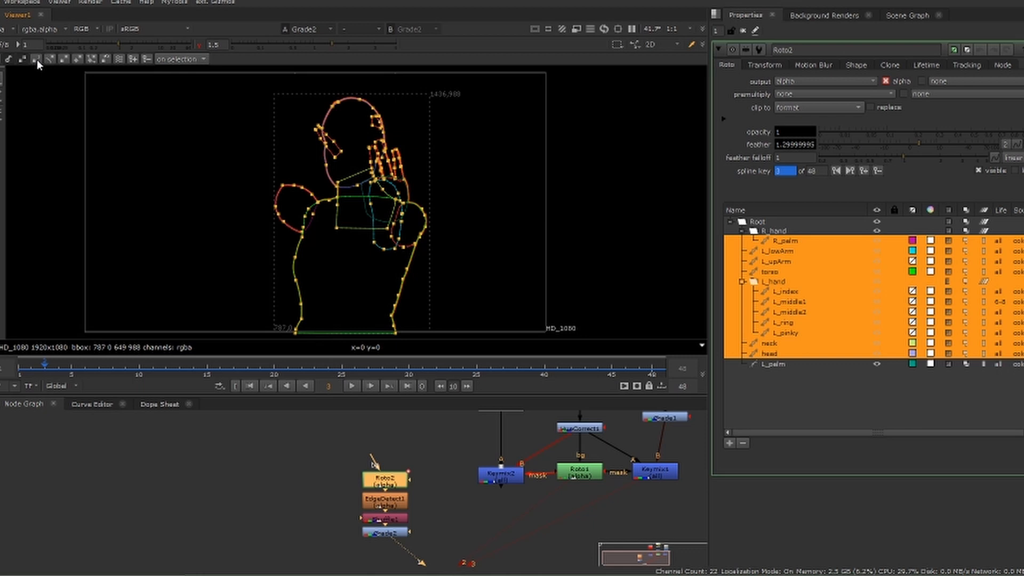
{"action": "left_click", "coordinate": [64, 59]}
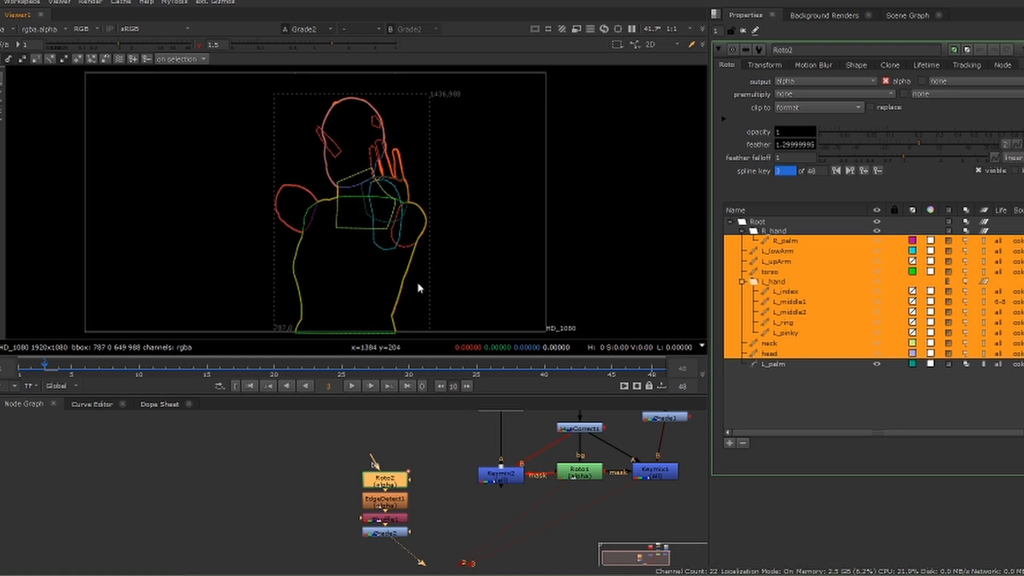
View Roto2's output in the alpha channel, move the Viewer node beside the chain, and space Roto2 further above EdgeDetect1
{"action": "key", "text": "a"}
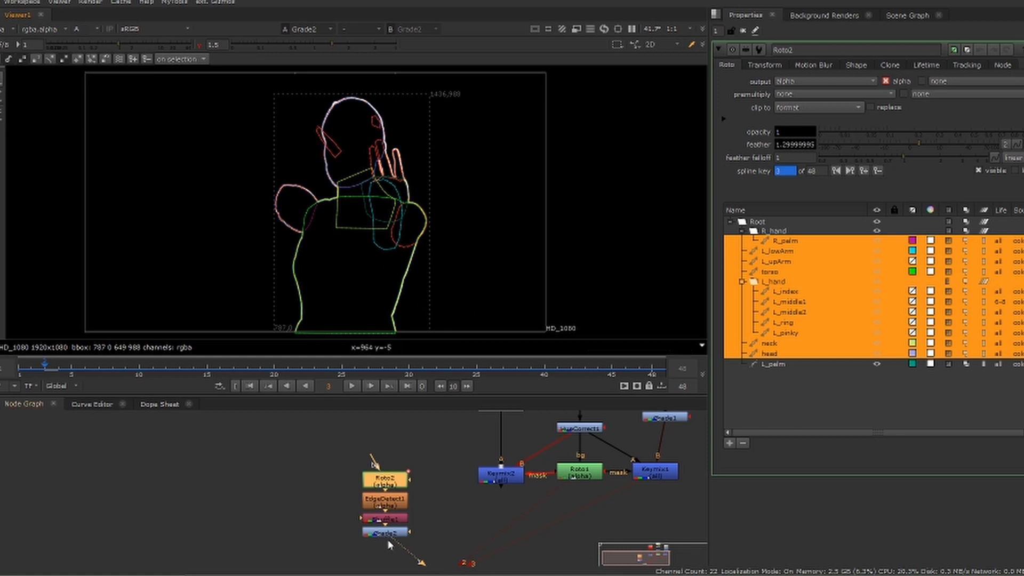
{"action": "left_click_drag", "start_coordinate": [395, 543], "coordinate": [398, 480]}
{"action": "middle_click_drag", "start_coordinate": [227, 521], "coordinate": [206, 469]}
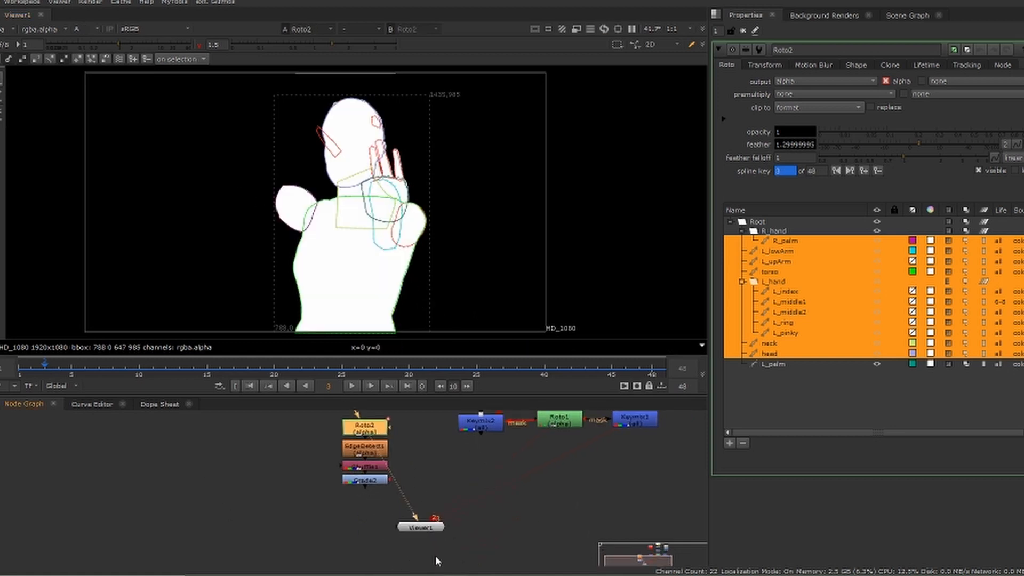
{"action": "left_click_drag", "start_coordinate": [421, 527], "coordinate": [457, 481]}
{"action": "middle_click_drag", "start_coordinate": [405, 485], "coordinate": [402, 538]}
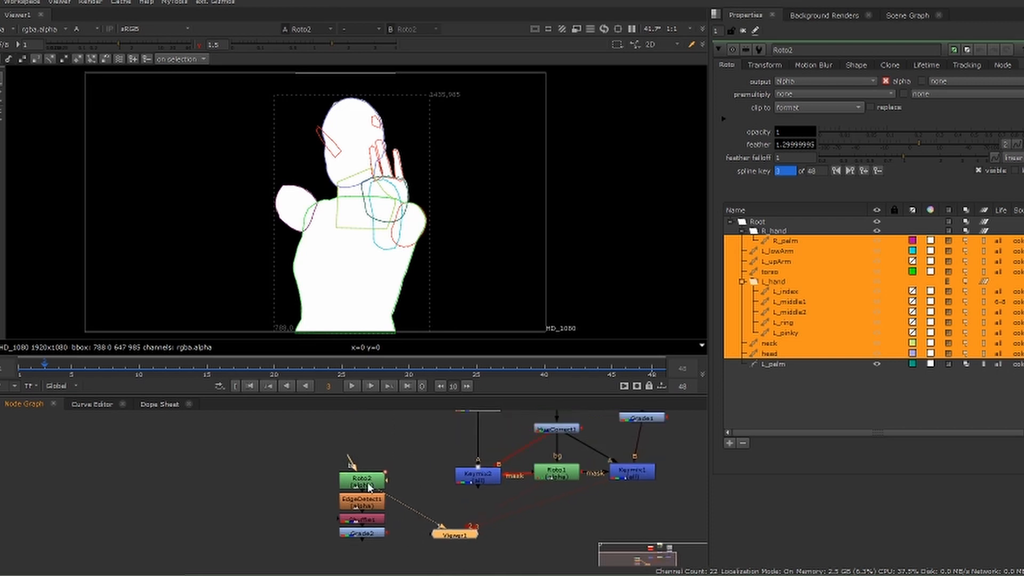
{"action": "left_click_drag", "start_coordinate": [370, 487], "coordinate": [370, 474]}
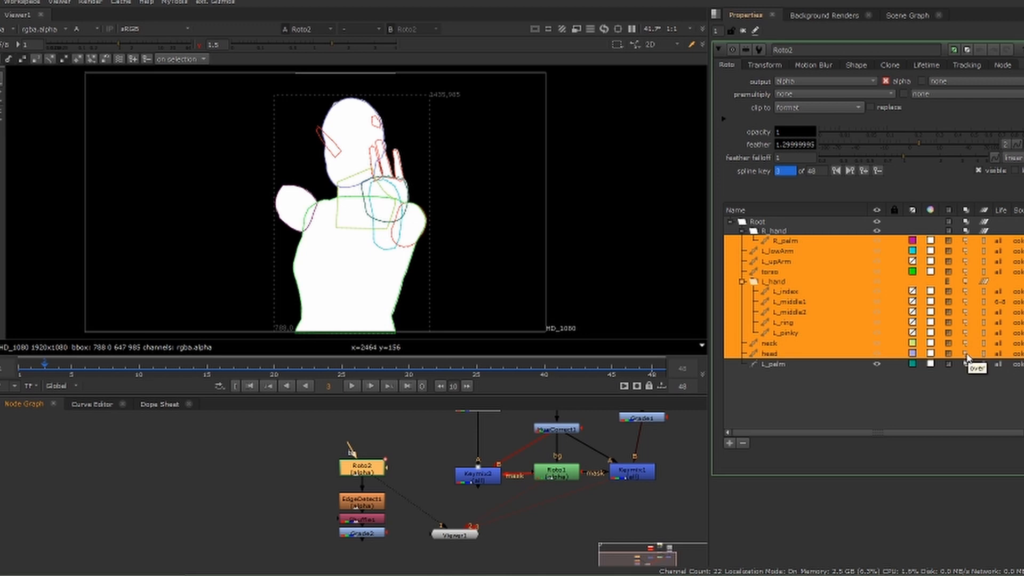
Set the selected shapes' blending mode to difference, deselect them, and check the matte at frame 7
{"action": "left_click", "coordinate": [967, 315]}
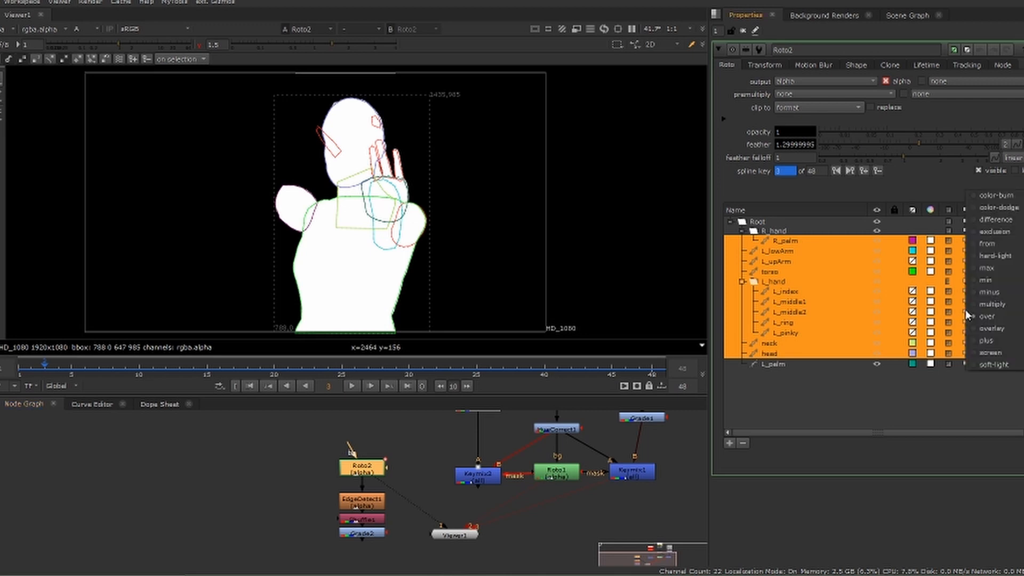
{"action": "left_click", "coordinate": [984, 220]}
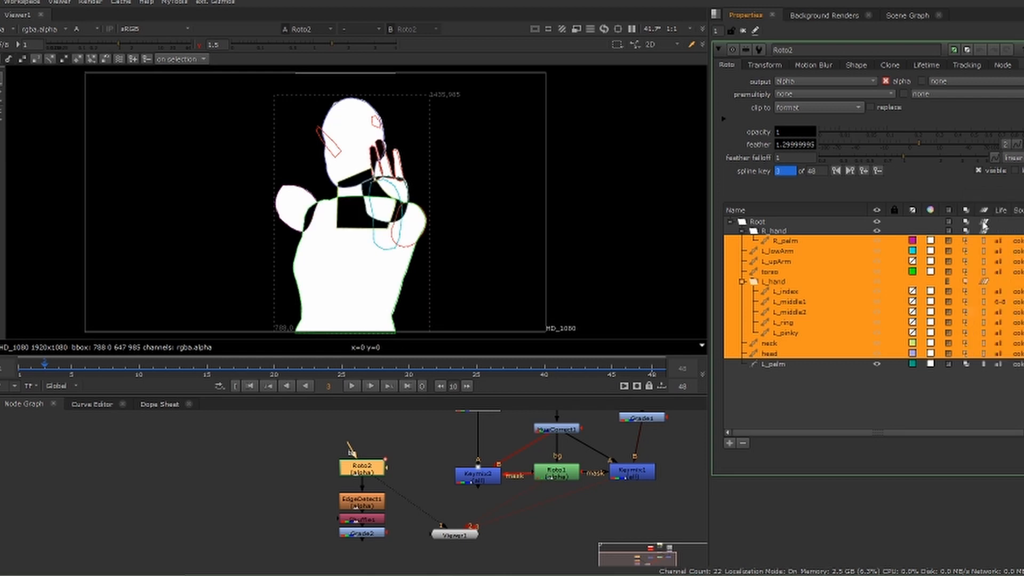
{"action": "left_click", "coordinate": [498, 191]}
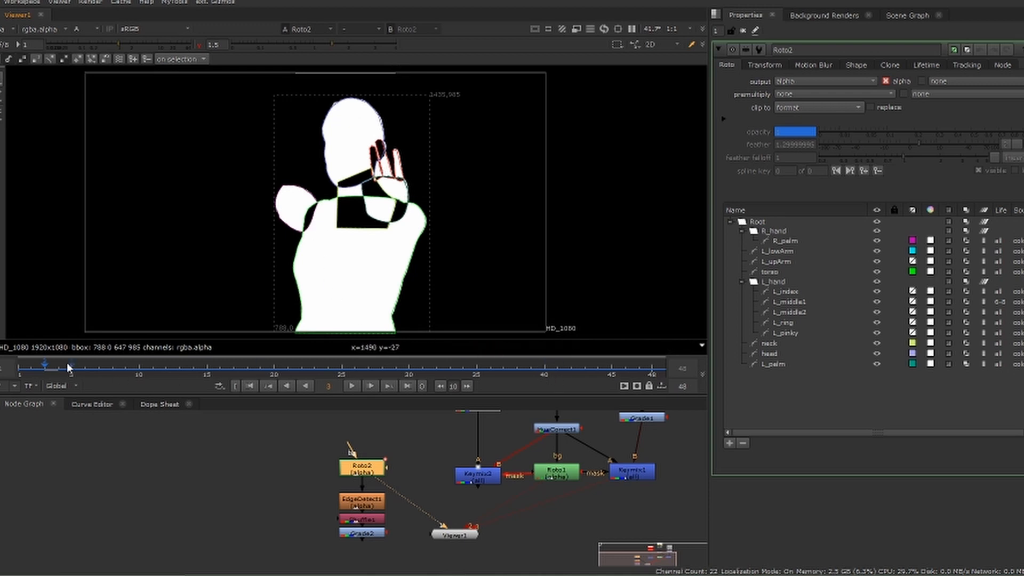
{"action": "left_click_drag", "start_coordinate": [69, 367], "coordinate": [102, 368]}
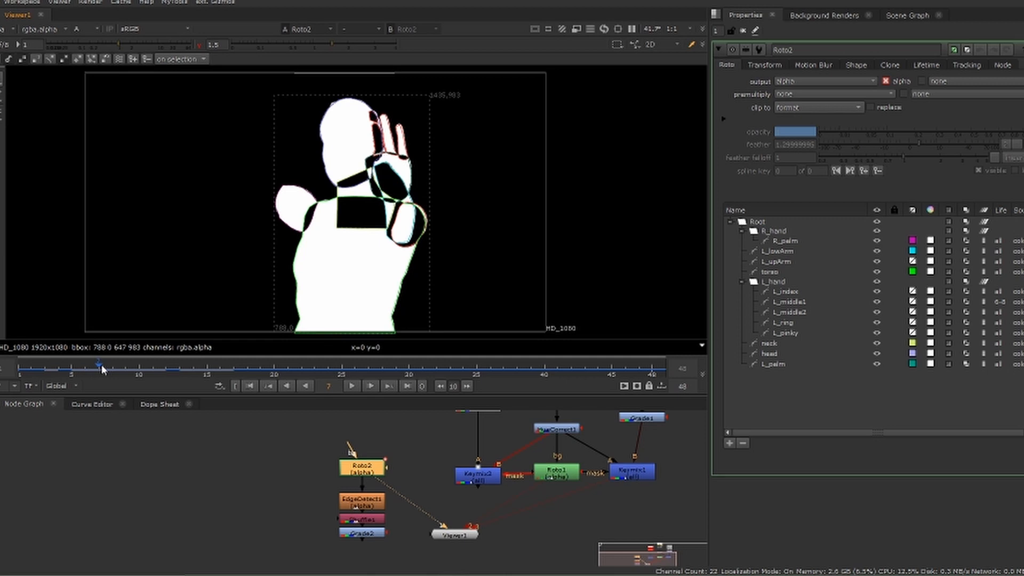
View the Shuffle output, close the node properties, switch the display to RGB, and view Grade2's orange outlines
{"action": "left_click_drag", "start_coordinate": [382, 491], "coordinate": [381, 520]}
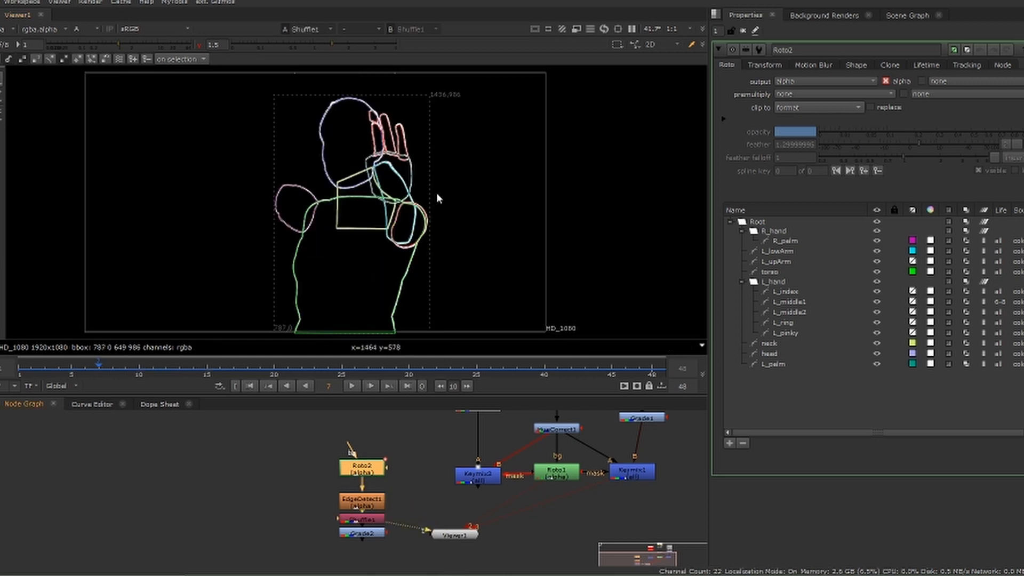
{"action": "left_click", "coordinate": [744, 31]}
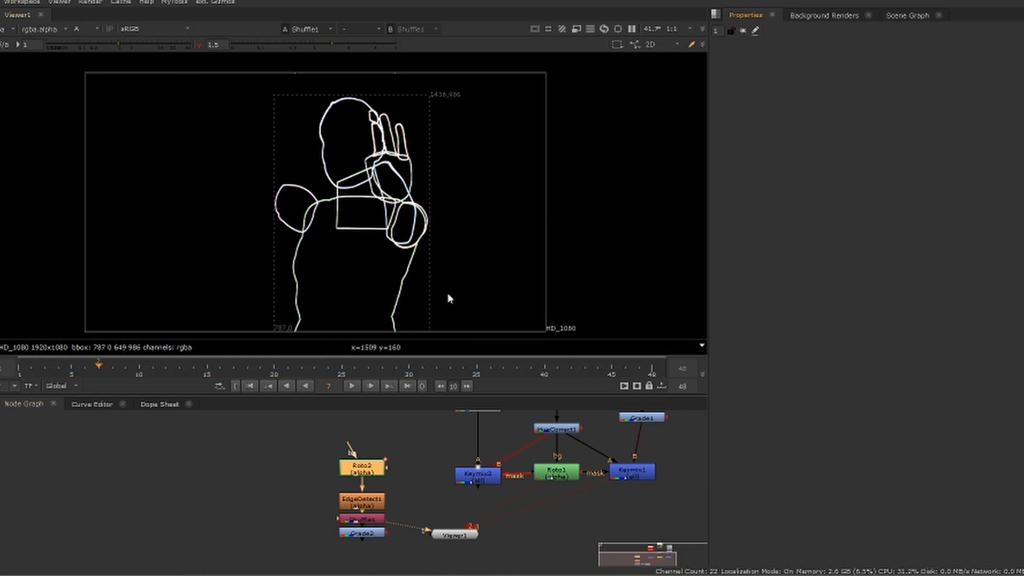
{"action": "left_click", "coordinate": [97, 32]}
{"action": "left_click", "coordinate": [101, 40]}
{"action": "left_click", "coordinate": [376, 535]}
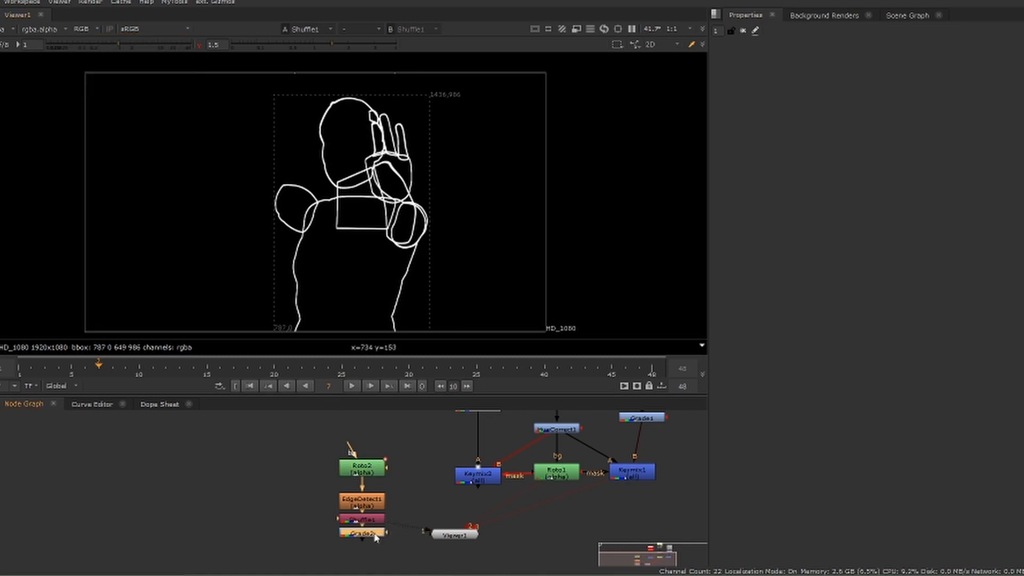
{"action": "key", "text": "1"}
Move the Viewer node lower and shift the Roto2, EdgeDetect1, Shuffle1 and Grade2 chain away from the Keymix setup
{"action": "left_click_drag", "start_coordinate": [447, 537], "coordinate": [481, 564]}
{"action": "middle_click_drag", "start_coordinate": [444, 514], "coordinate": [558, 528]}
{"action": "scroll", "coordinate": [554, 528], "scroll_direction": "down", "scroll_amount": 1}
{"action": "left_click_drag", "start_coordinate": [383, 452], "coordinate": [483, 543]}
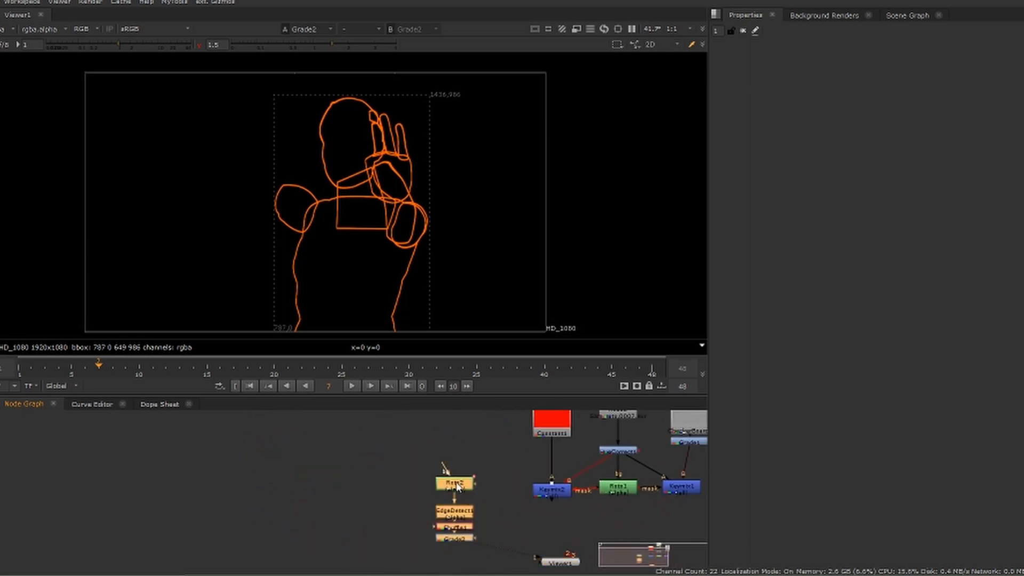
{"action": "left_click_drag", "start_coordinate": [457, 486], "coordinate": [393, 450]}
{"action": "middle_click_drag", "start_coordinate": [453, 446], "coordinate": [405, 484]}
{"action": "left_click", "coordinate": [409, 485]}
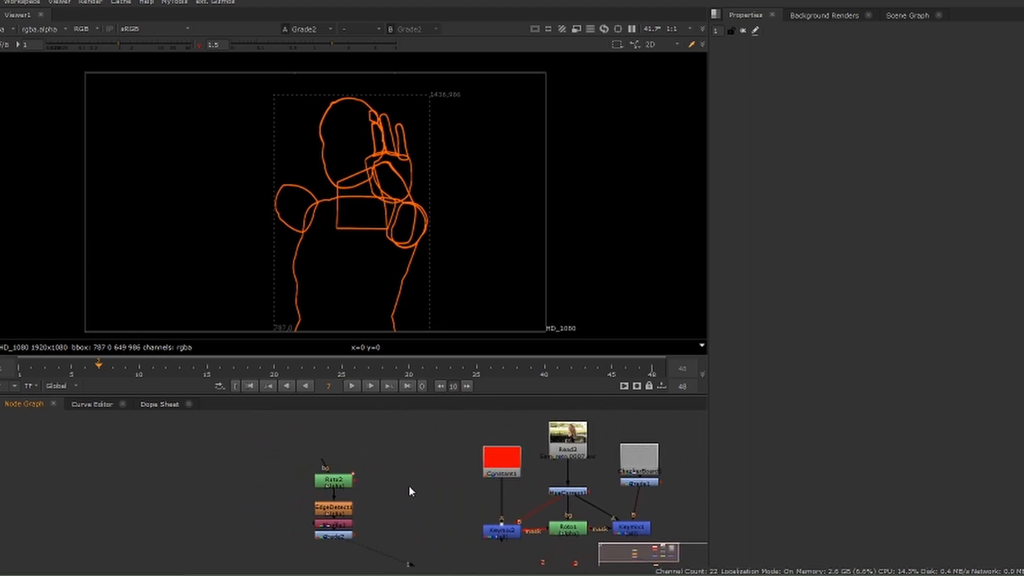
Add a Merge node, duplicate the footage Read node above it, and connect the copy to the Merge's B input
{"action": "key", "text": "m"}
{"action": "left_click_drag", "start_coordinate": [409, 486], "coordinate": [556, 453]}
{"action": "left_click", "coordinate": [566, 441]}
{"action": "key", "text": "ctrl+c"}
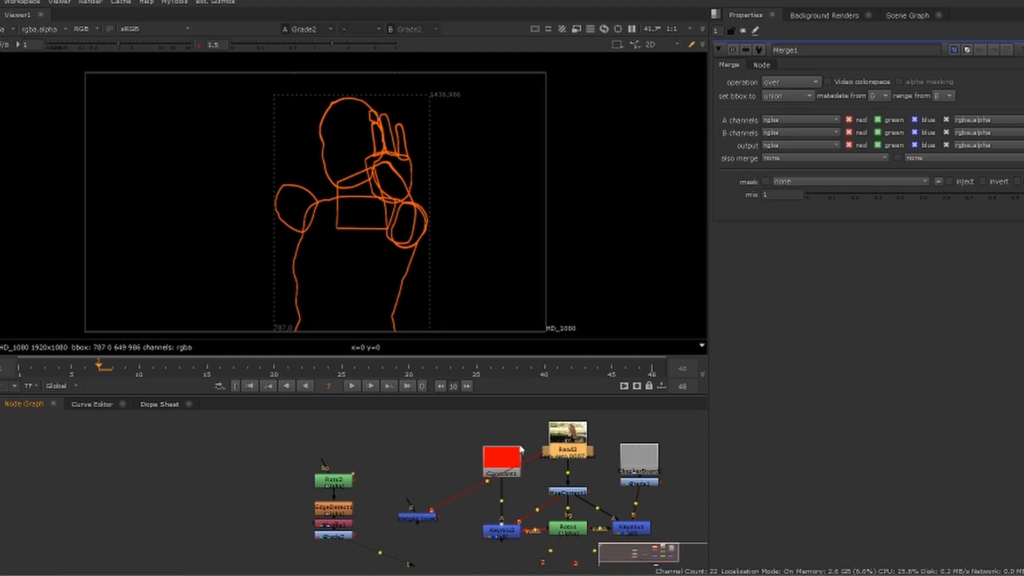
{"action": "left_click", "coordinate": [401, 432]}
{"action": "key", "text": "ctrl+v"}
{"action": "left_click_drag", "start_coordinate": [545, 451], "coordinate": [404, 440]}
Connect Grade2 to Merge1's A input, align Merge1 under Read1, and view the merged result
{"action": "left_click_drag", "start_coordinate": [404, 440], "coordinate": [412, 475]}
{"action": "middle_click_drag", "start_coordinate": [300, 487], "coordinate": [386, 457]}
{"action": "left_click_drag", "start_coordinate": [502, 487], "coordinate": [426, 507]}
{"action": "key", "text": "1"}
{"action": "left_click", "coordinate": [502, 524]}
{"action": "left_click_drag", "start_coordinate": [495, 516], "coordinate": [497, 505]}
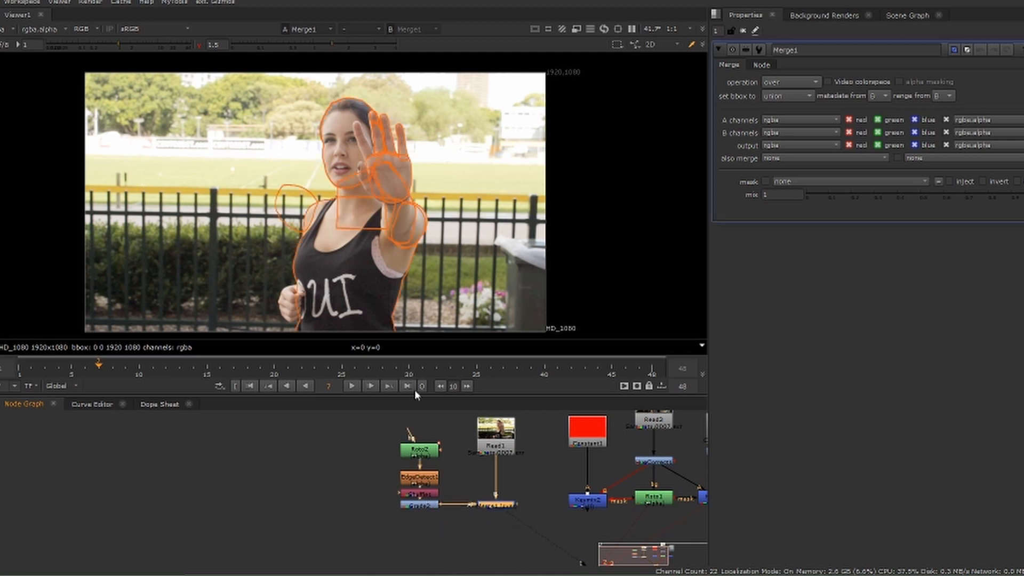
Move Read1 slightly higher above Merge1 and add a Keymix node near the connection between them
{"action": "middle_click_drag", "start_coordinate": [369, 509], "coordinate": [359, 567]}
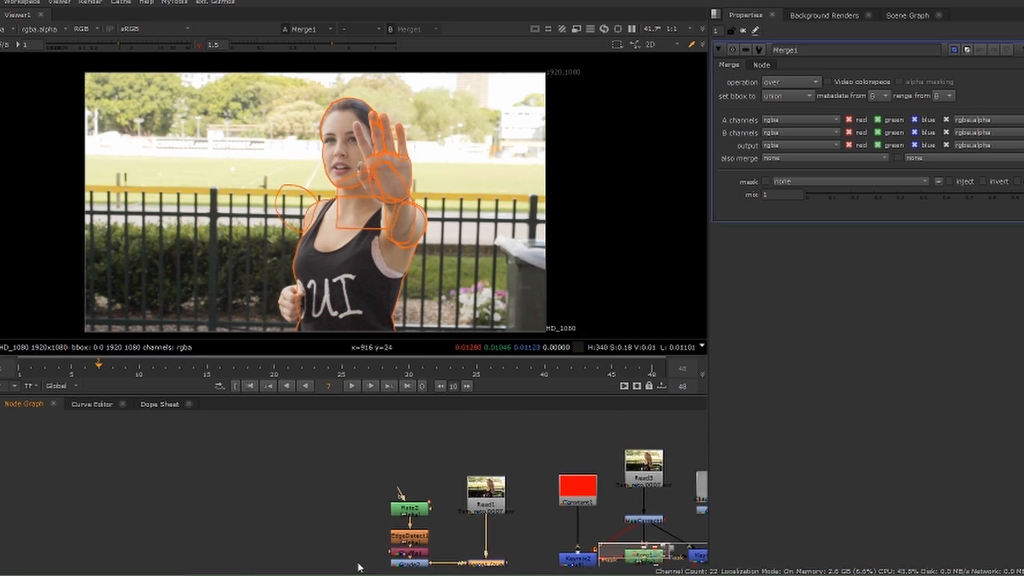
{"action": "middle_click_drag", "start_coordinate": [399, 457], "coordinate": [300, 411]}
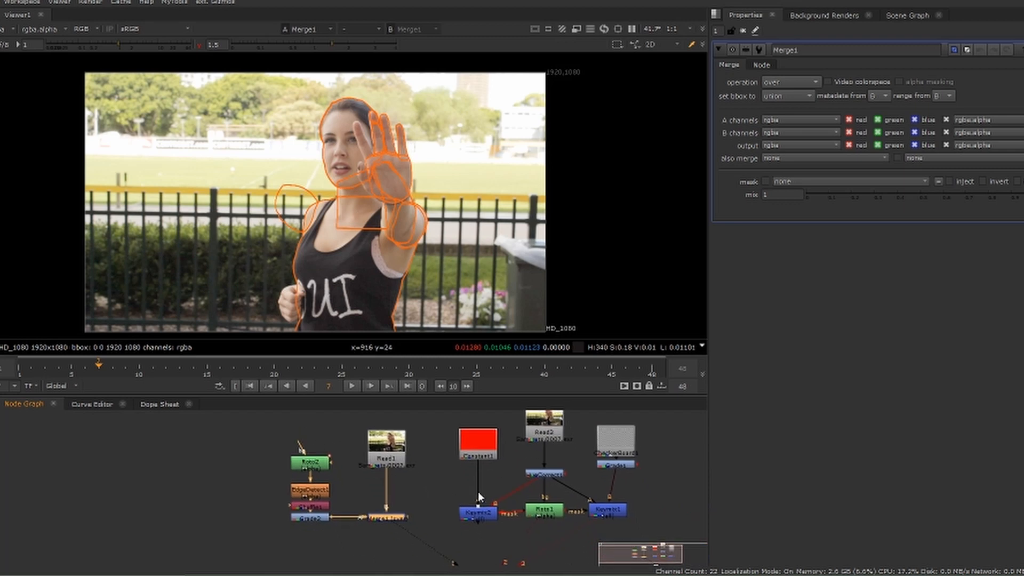
{"action": "left_click", "coordinate": [427, 493]}
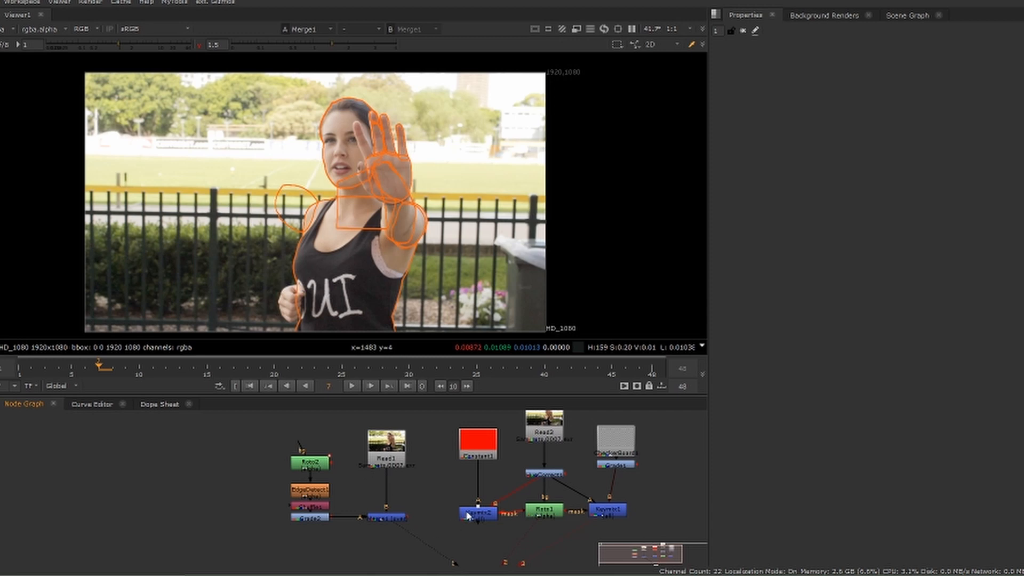
{"action": "left_click_drag", "start_coordinate": [398, 450], "coordinate": [398, 441]}
{"action": "key", "text": "Tab"}
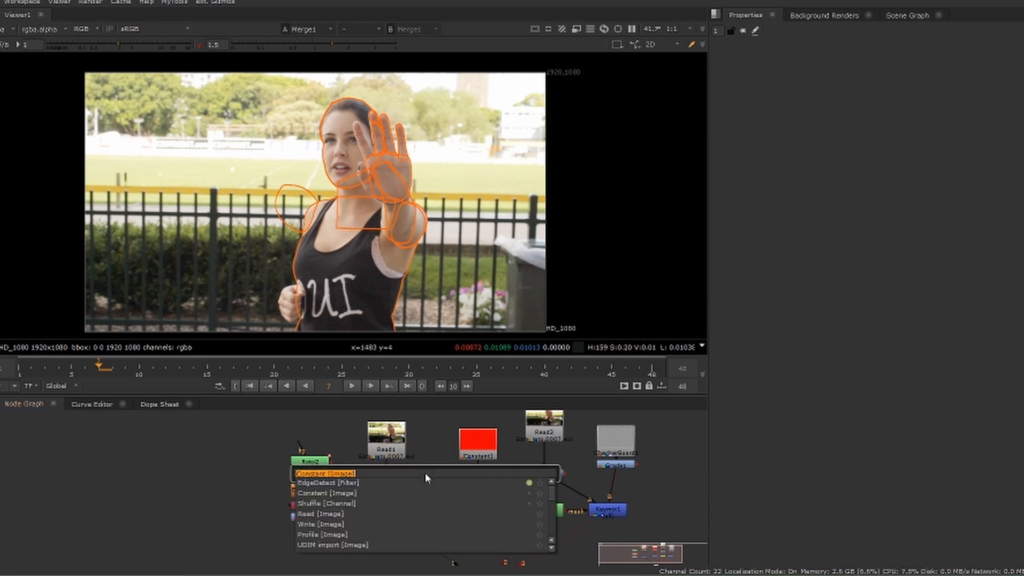
{"action": "type", "text": "key"}
{"action": "left_click", "coordinate": [328, 484]}
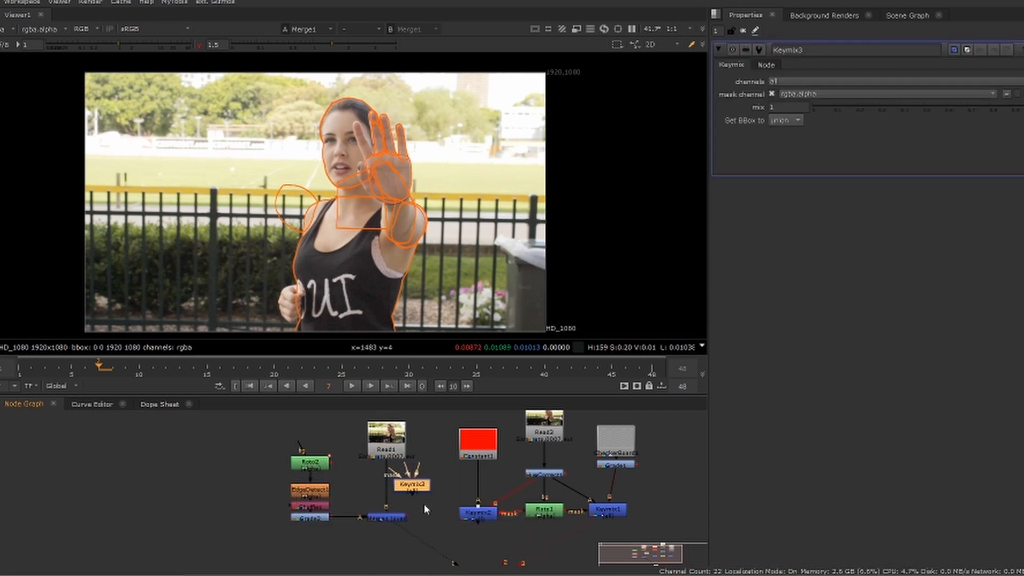
Insert Keymix3 between Read1 and Merge1, with its A input on the red Constant1 and its mask on Roto1
{"action": "left_click_drag", "start_coordinate": [405, 491], "coordinate": [492, 438]}
{"action": "left_click", "coordinate": [369, 470]}
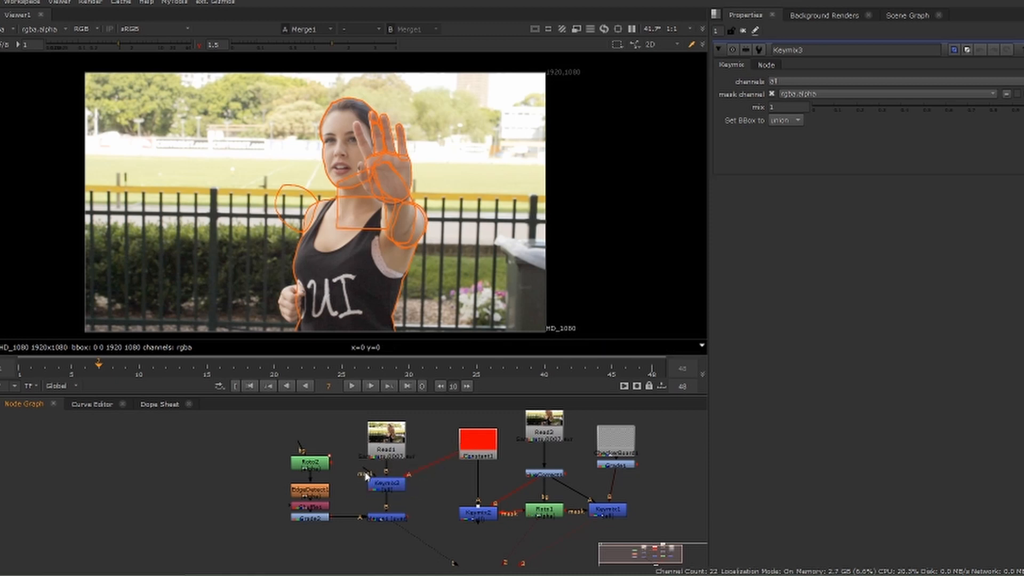
{"action": "left_click_drag", "start_coordinate": [367, 471], "coordinate": [535, 515]}
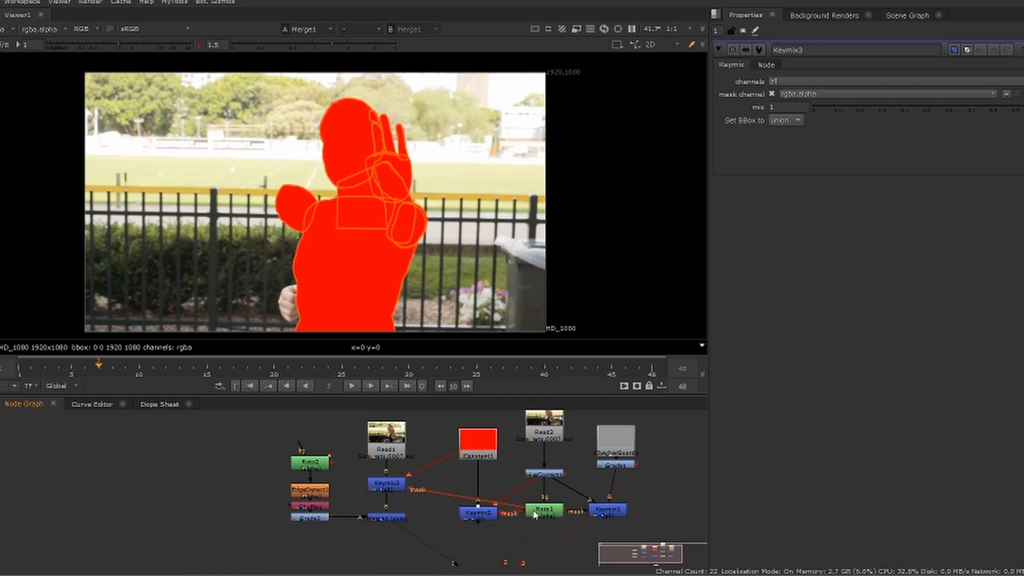
{"action": "left_click", "coordinate": [388, 487]}
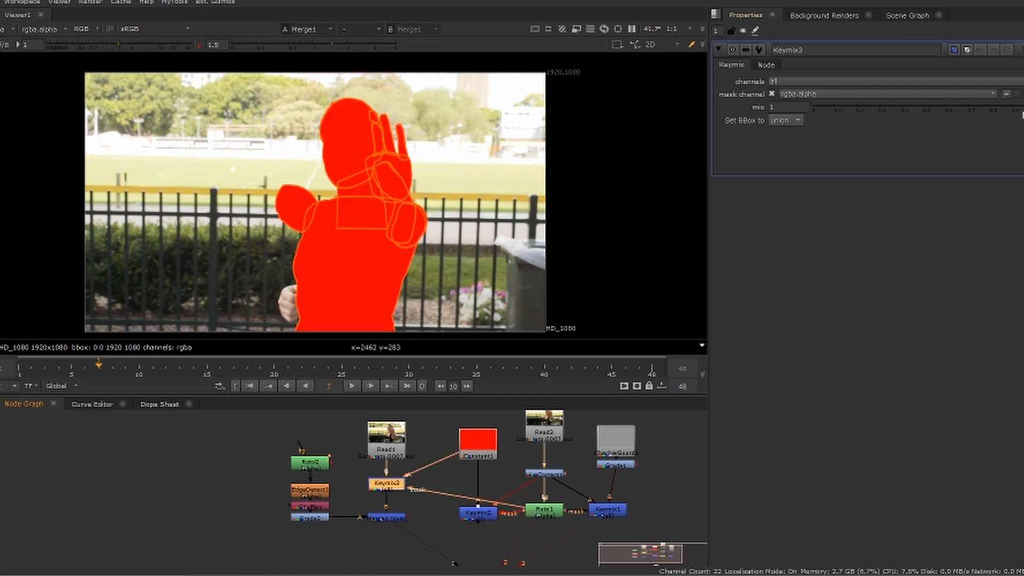
Reduce Keymix3's mix to about 0.485 and set Grade2's green gain to 1.72 for yellow shape outlines
{"action": "left_click_drag", "start_coordinate": [1017, 108], "coordinate": [922, 108]}
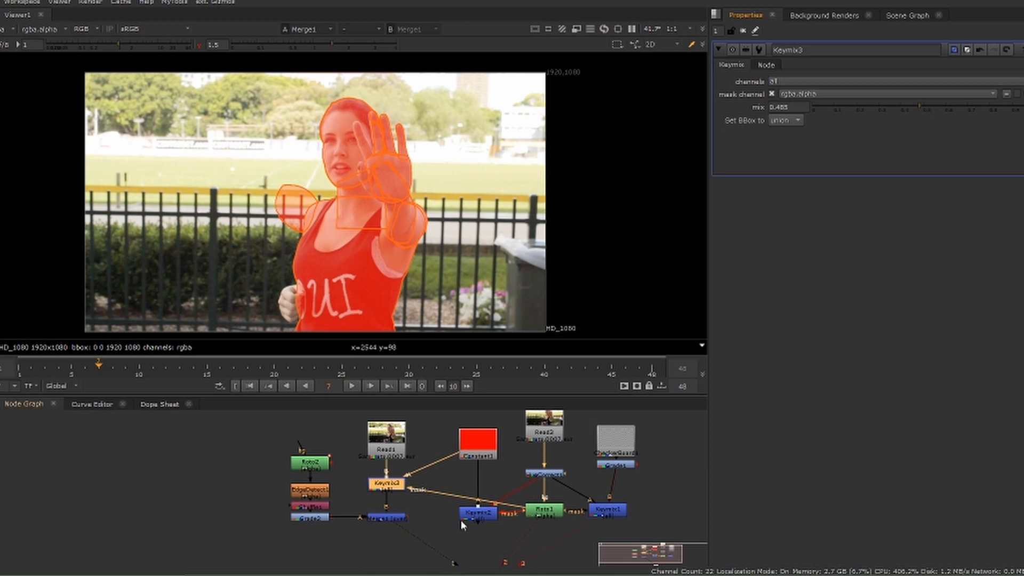
{"action": "double_click", "coordinate": [315, 519]}
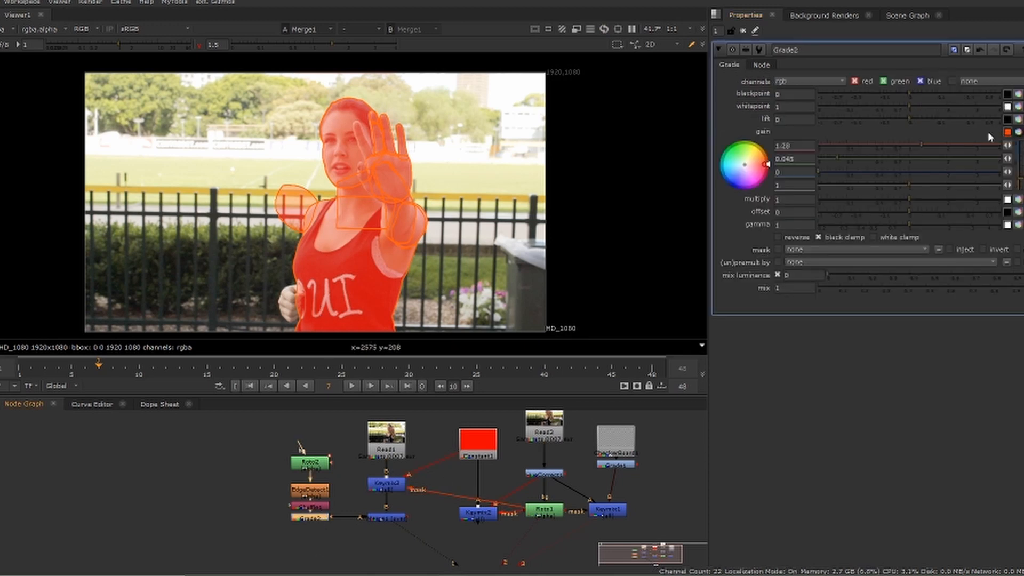
{"action": "mouse_move", "coordinate": [881, 159]}
{"action": "left_mouse_down"}
{"action": "mouse_move", "coordinate": [954, 158]}
{"action": "mouse_move", "coordinate": [939, 158]}
{"action": "left_mouse_up"}
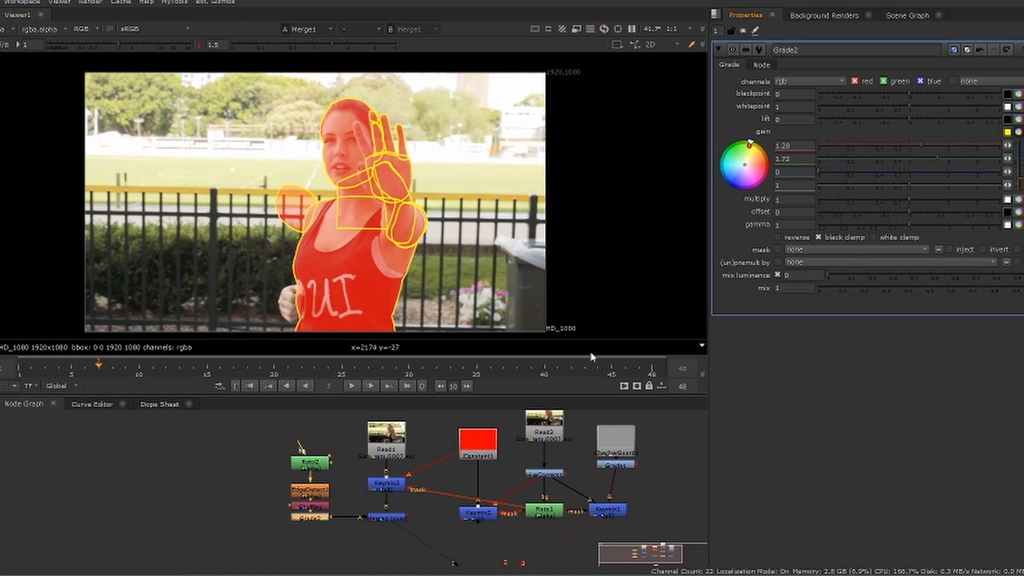
Move Read1 slightly higher, insert a Grade node below it, and darken the footage with a gain of about 0.23
{"action": "left_click", "coordinate": [392, 450]}
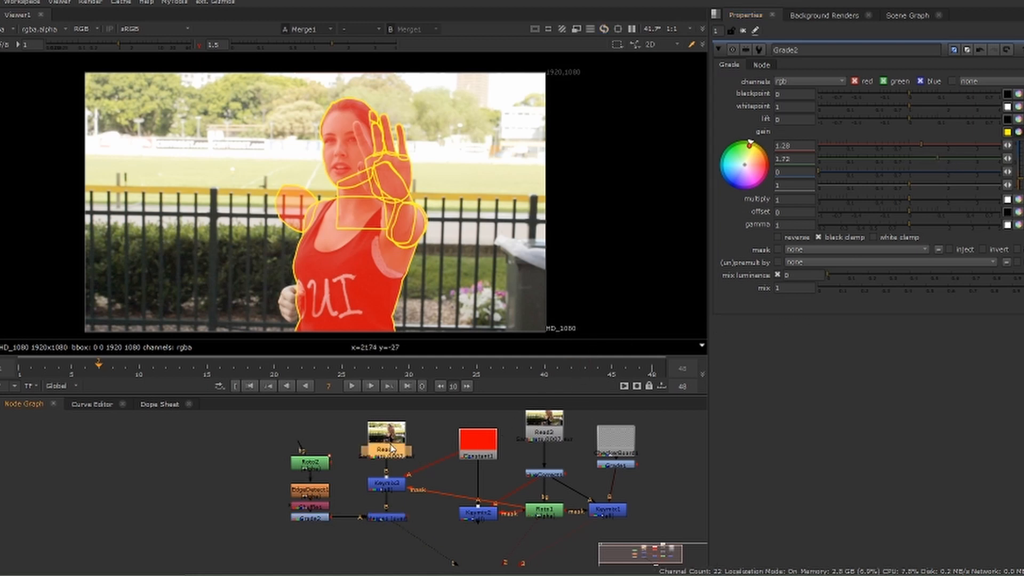
{"action": "left_click_drag", "start_coordinate": [392, 449], "coordinate": [392, 437]}
{"action": "key", "text": "g"}
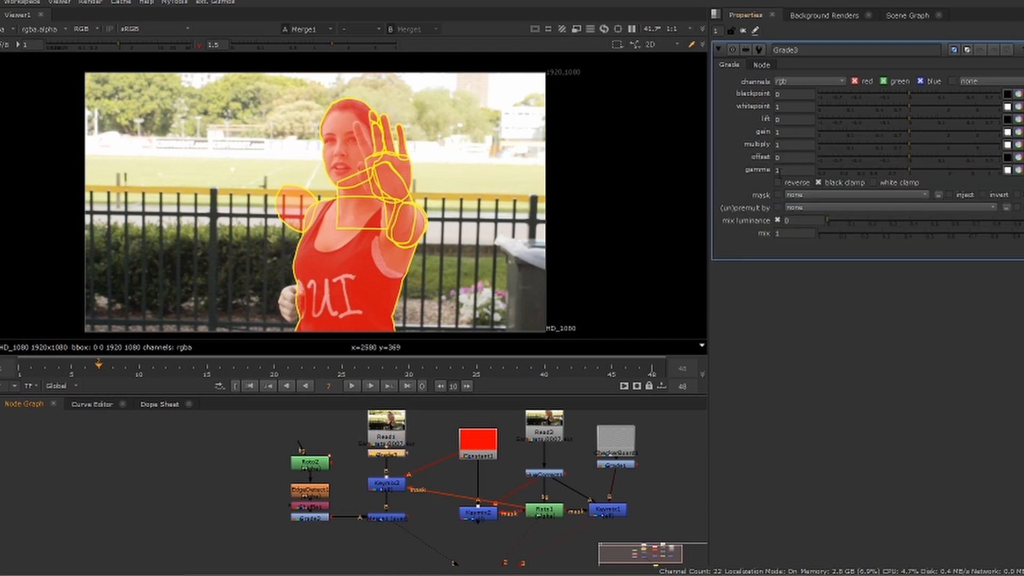
{"action": "left_click_drag", "start_coordinate": [906, 132], "coordinate": [862, 133]}
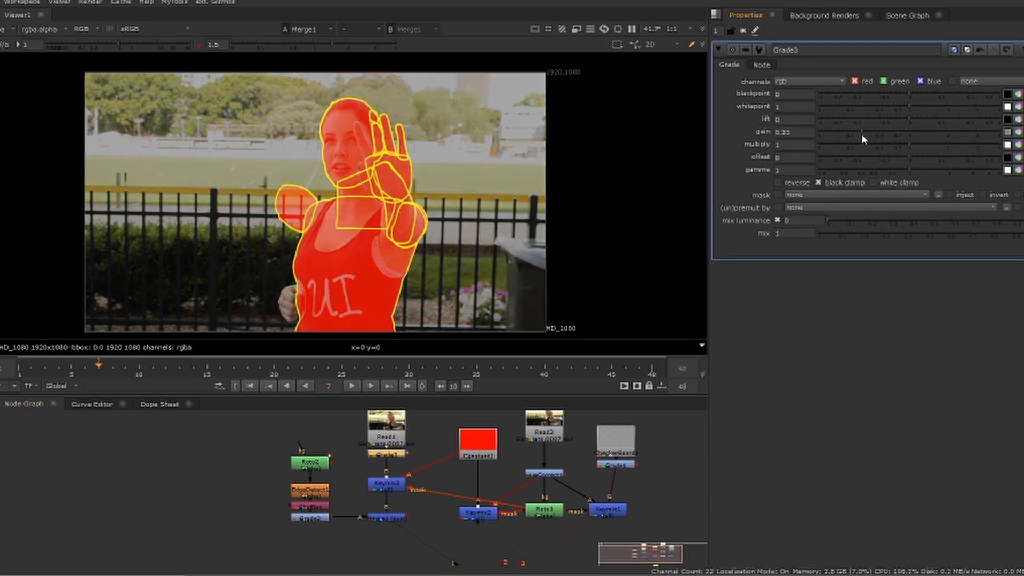
Play the shot from the first frame to check the roto outlines and red overlay in motion
{"action": "left_click", "coordinate": [250, 387]}
{"action": "left_click", "coordinate": [353, 386]}
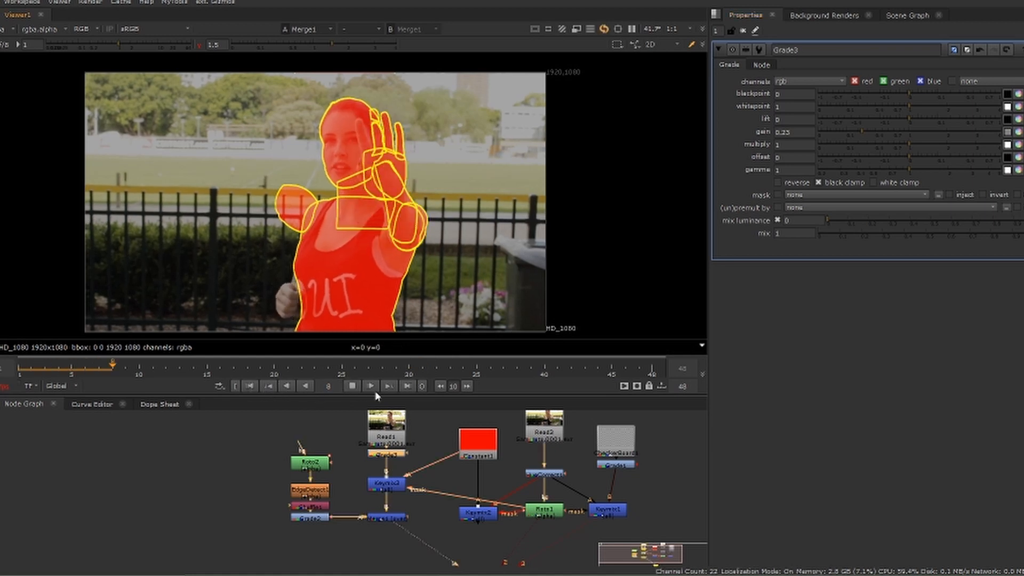